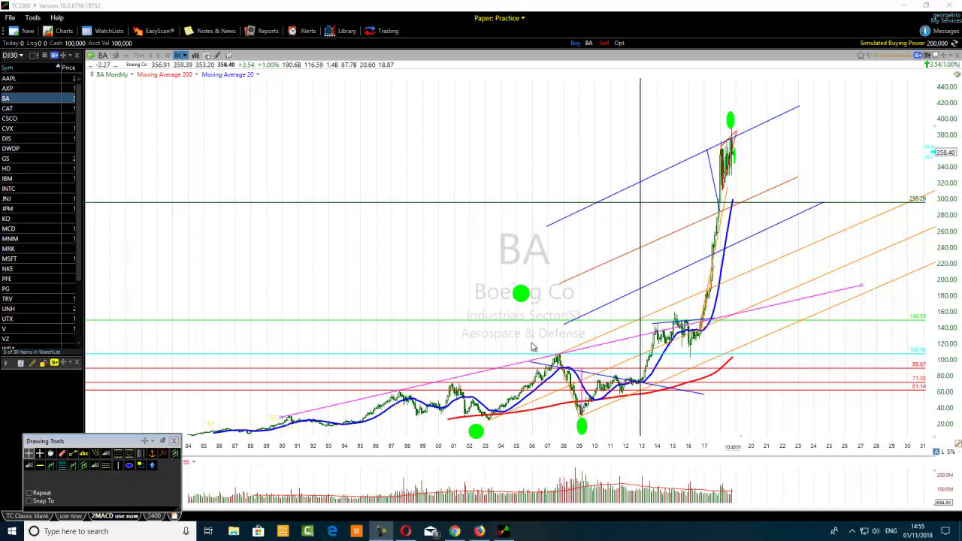
Move one green ellipse onto Boeing's 1997 peak and place the other on the 1990 peak
left_click(492, 290)
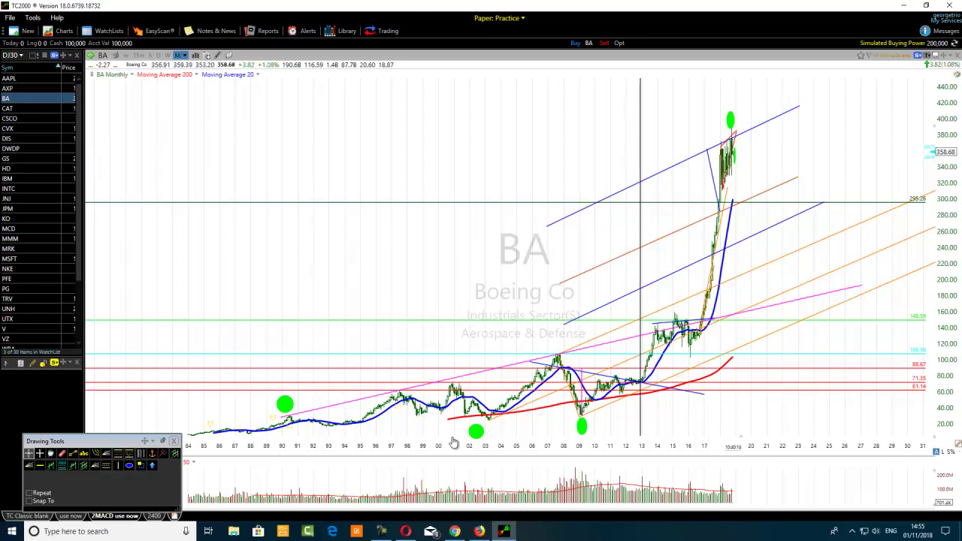
left_click_drag(479, 438, 395, 384)
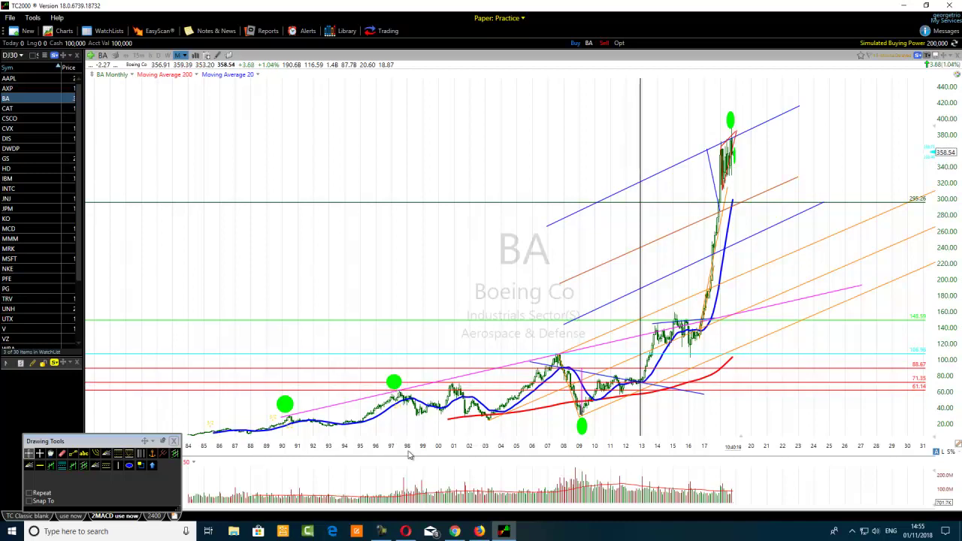
left_click(286, 407)
mouse_move(646, 338)
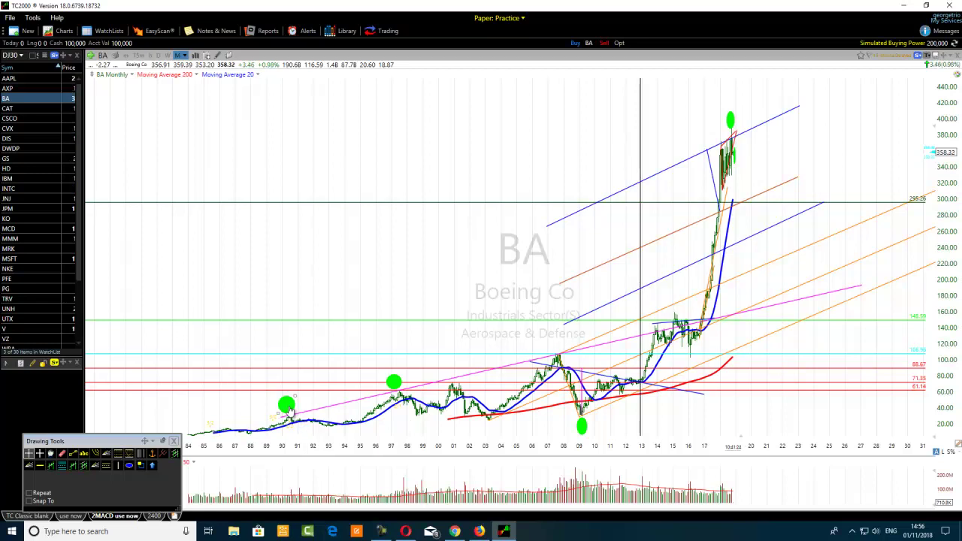
mouse_move(396, 383)
Zoom in and draw a small green ellipse over the 2001 peak
scroll(456, 411, "up", 2)
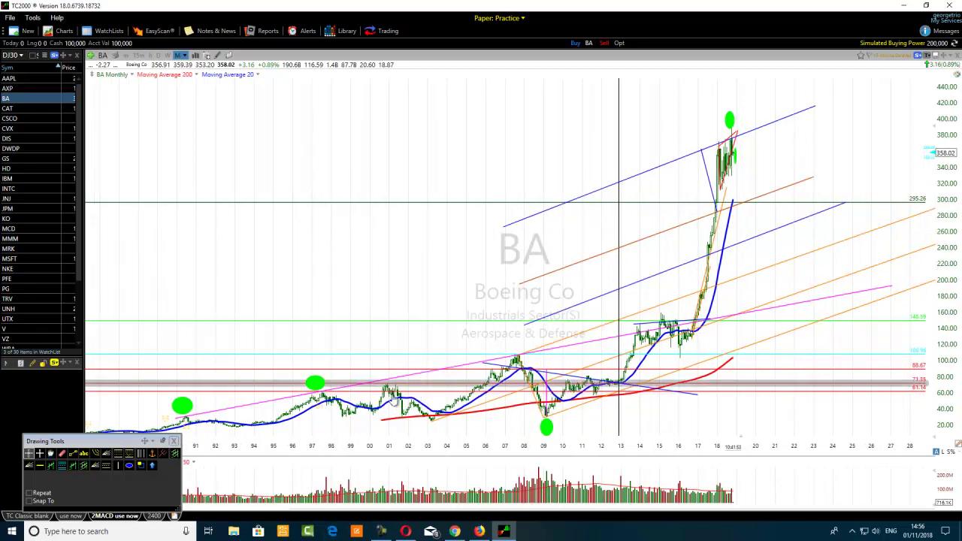
left_click(131, 468)
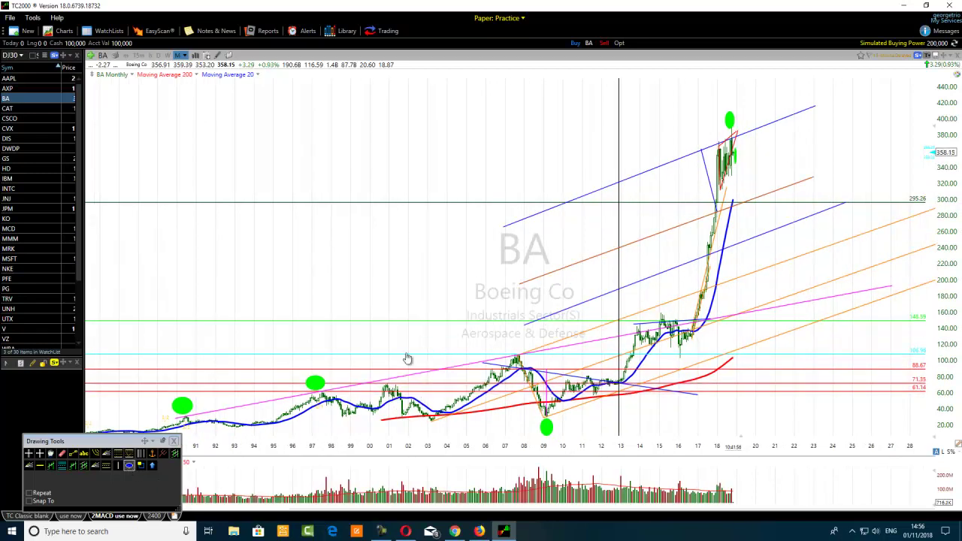
mouse_move(400, 361)
left_mouse_down()
mouse_move(387, 379)
mouse_move(418, 383)
left_mouse_up()
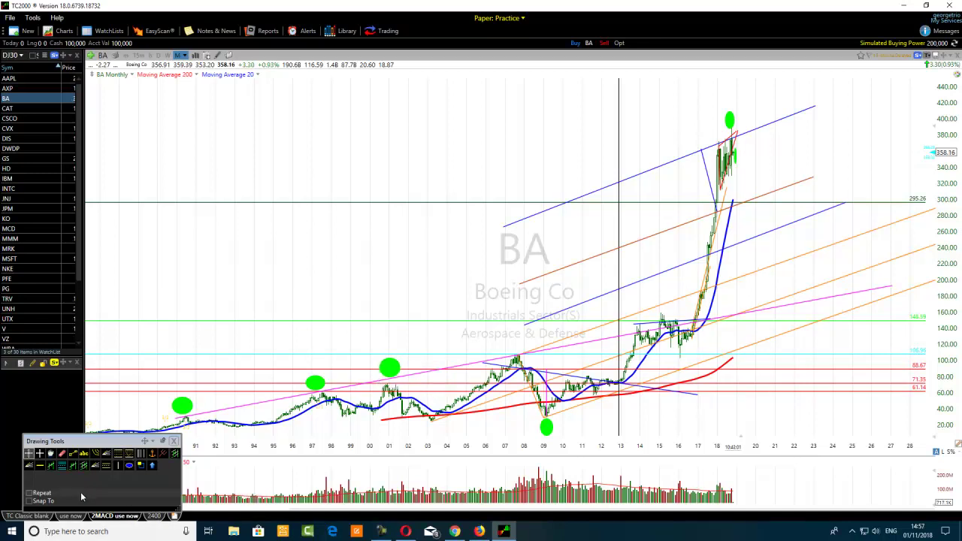
Try a short horizontal level at the 2001 peak, then remove the stray line and zoom back out
left_click(73, 455)
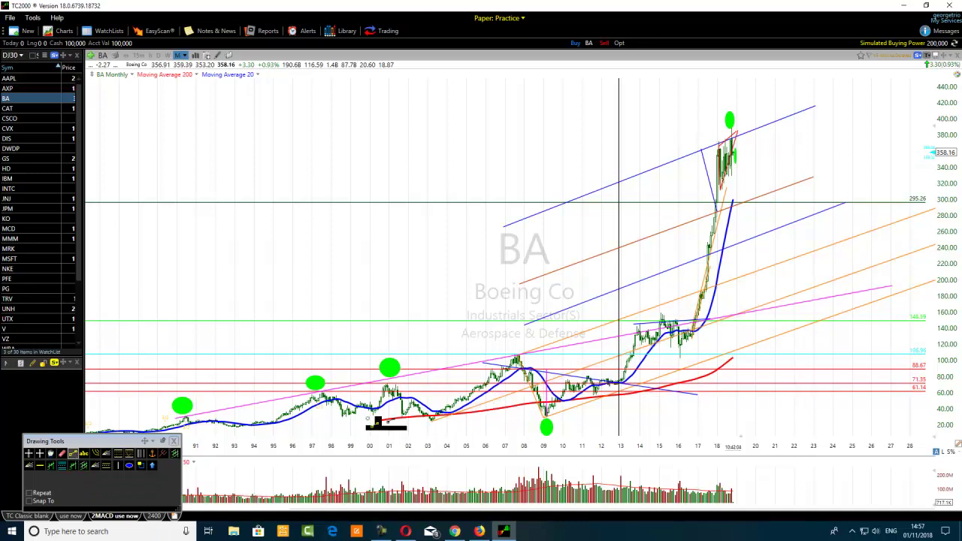
left_click(354, 421)
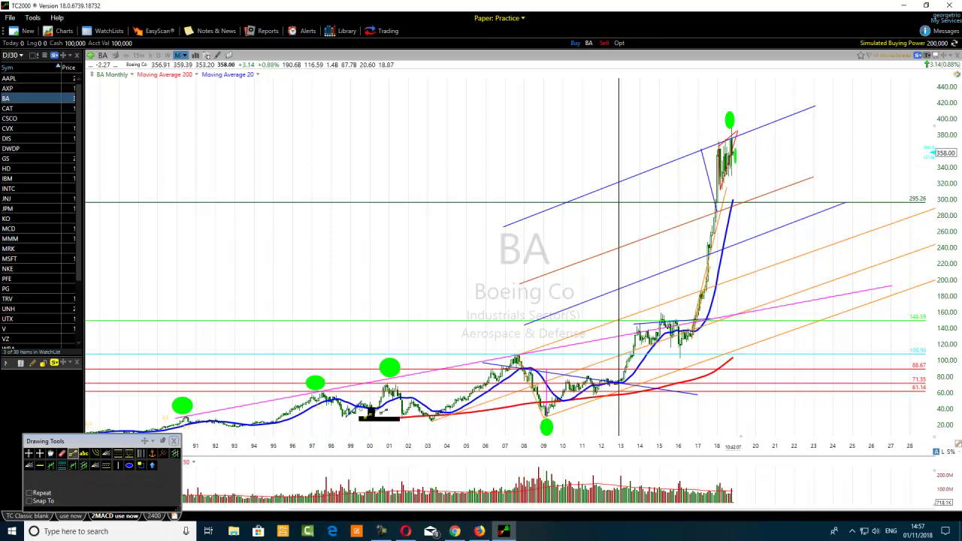
key("Escape")
left_click(73, 454)
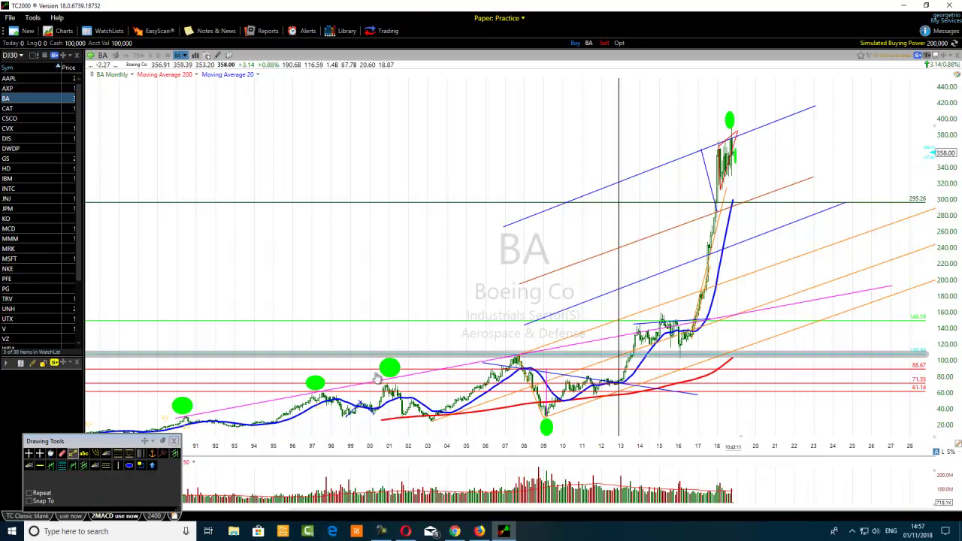
left_click_drag(383, 390, 424, 391)
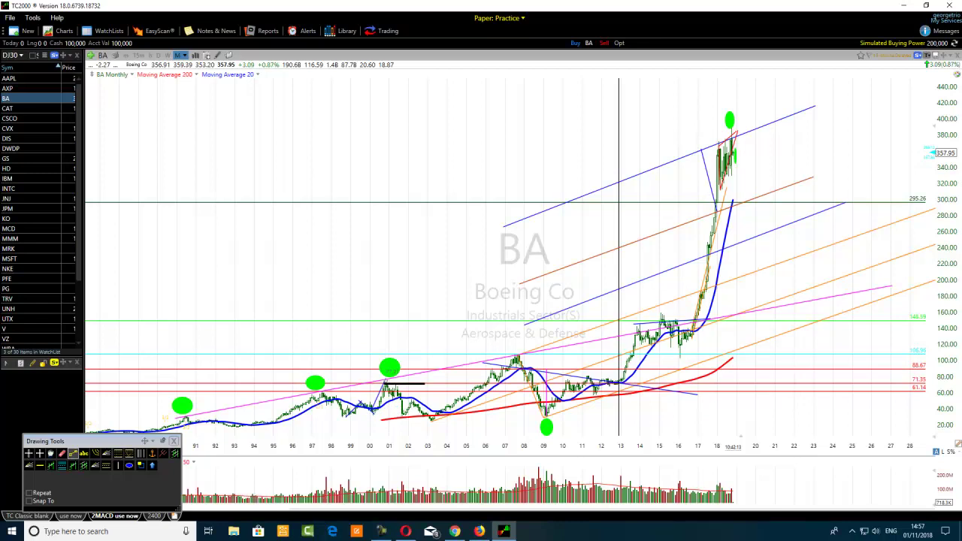
key("Escape")
left_click(391, 384)
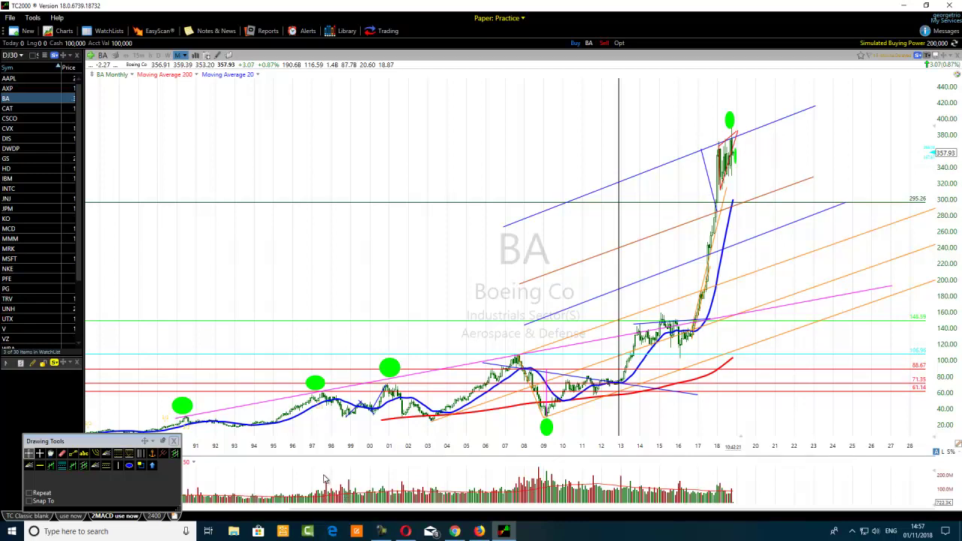
scroll(325, 479, "down", 5)
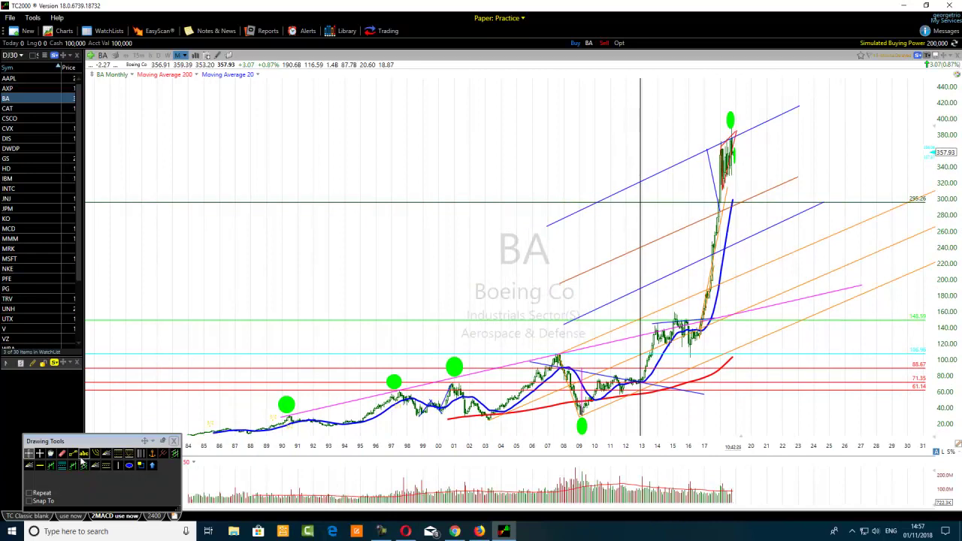
Draw a falling trendline along the lows and shift the ellipses onto the 2002 and 1998 lows
left_click(79, 455)
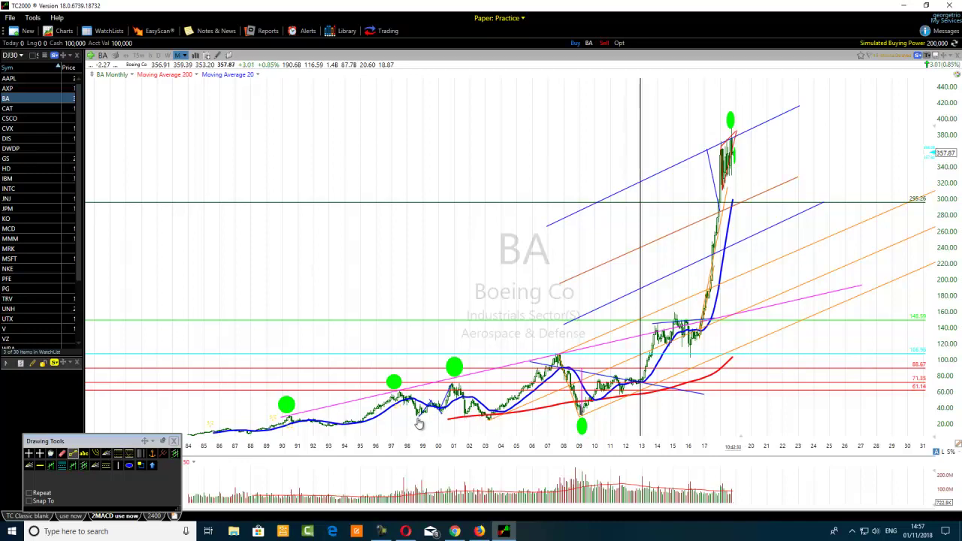
left_click_drag(421, 420, 727, 434)
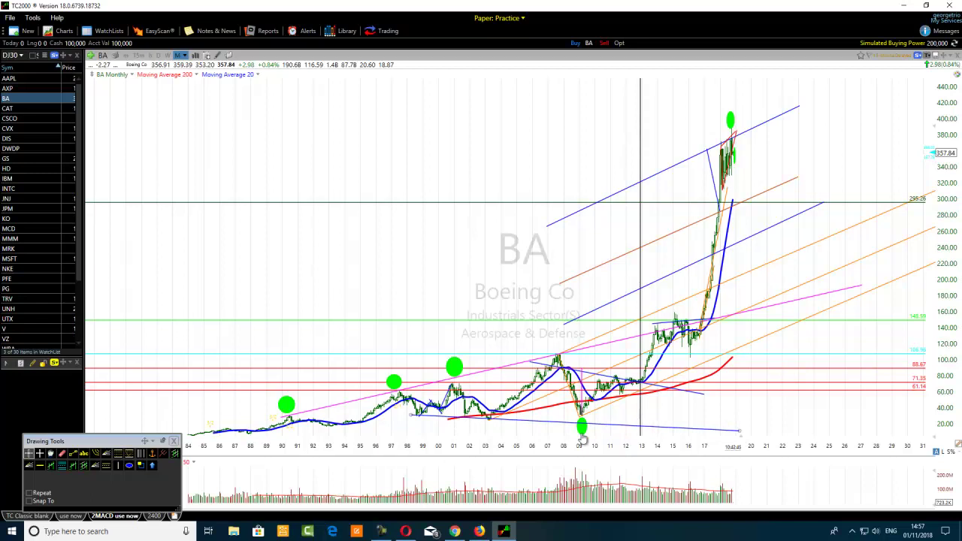
mouse_move(455, 372)
left_mouse_down()
mouse_move(450, 405)
mouse_move(467, 434)
left_mouse_up()
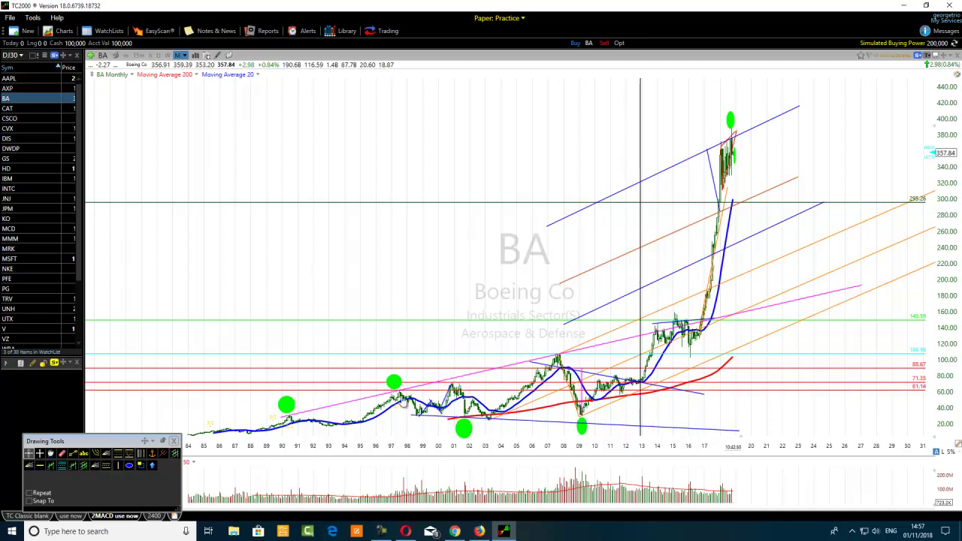
left_click_drag(396, 385, 419, 424)
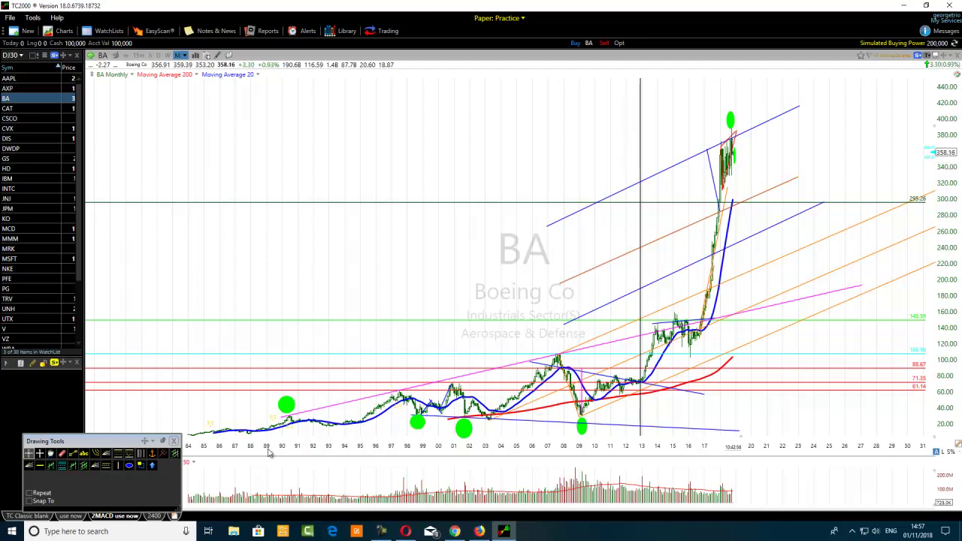
mouse_move(449, 386)
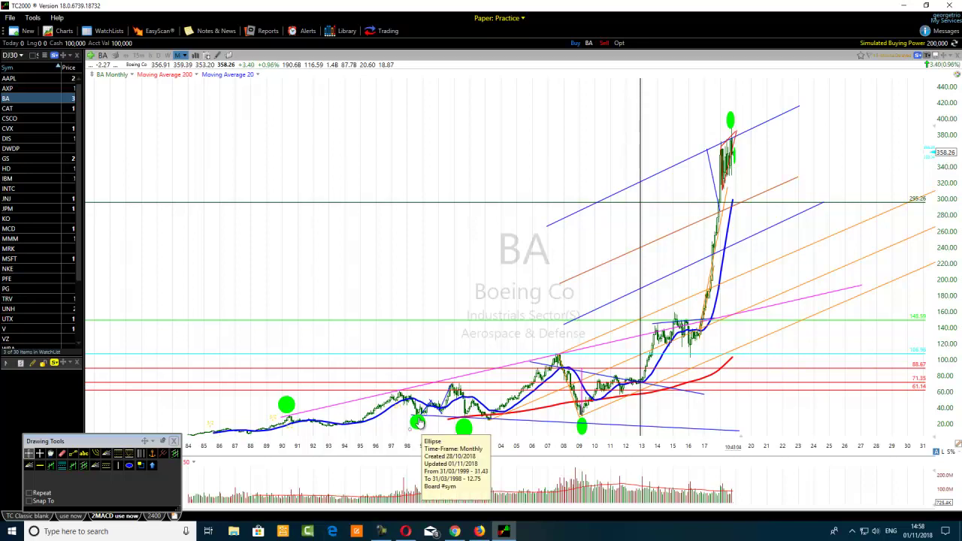
scroll(389, 444, "up", 2)
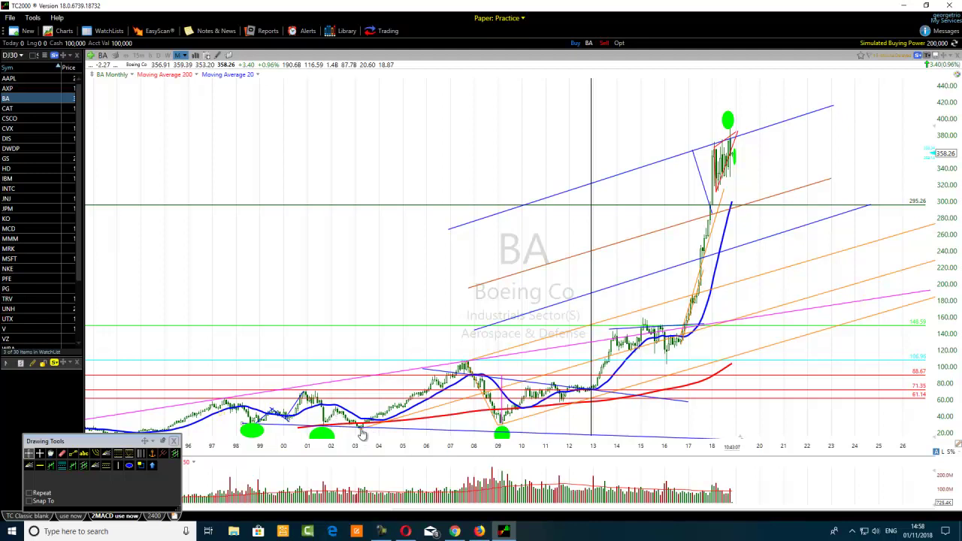
mouse_move(361, 432)
mouse_move(396, 431)
mouse_move(285, 399)
key("ctrl+v")
mouse_move(361, 433)
mouse_move(502, 434)
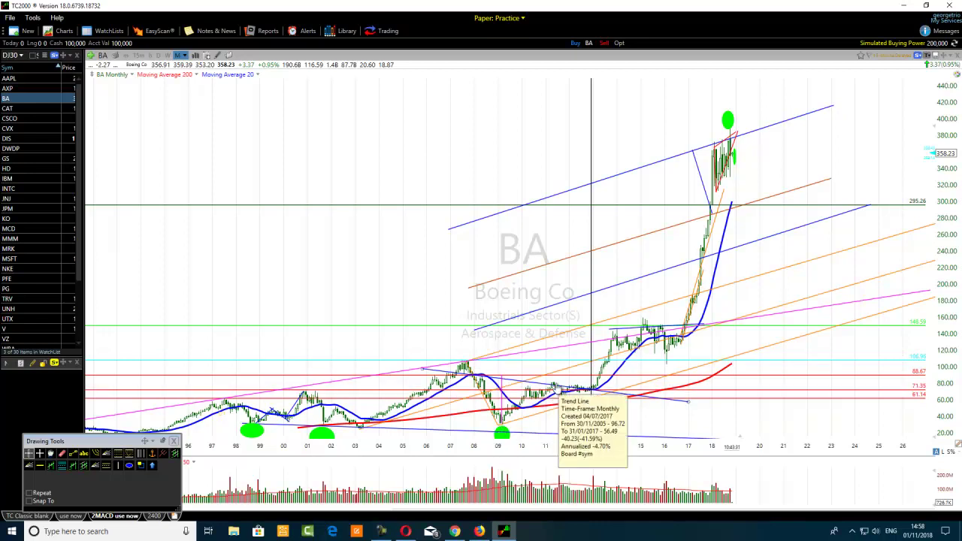
scroll(306, 465, "down", 1)
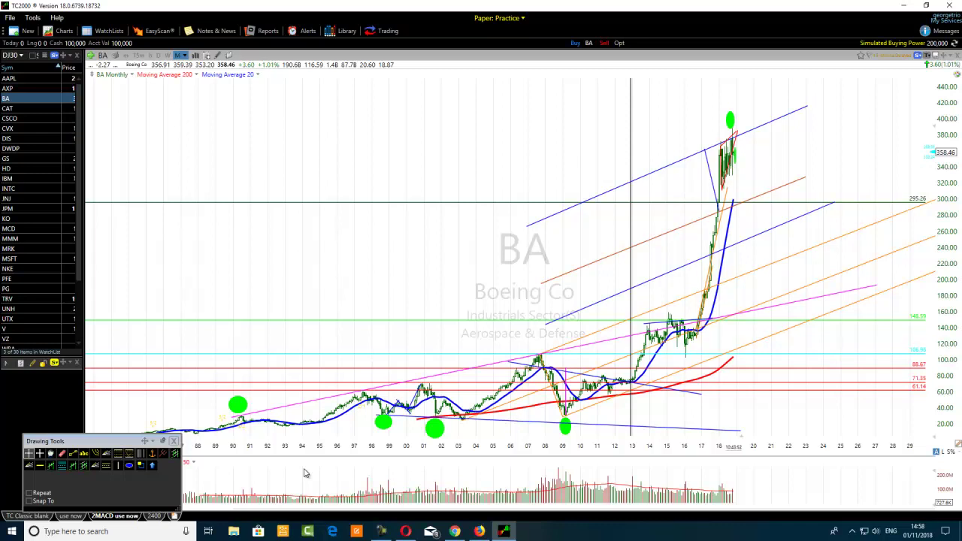
Zoom in on the 2000–2001 rally, zoom back out, and ready the Trend Line tool for it
left_click(73, 454)
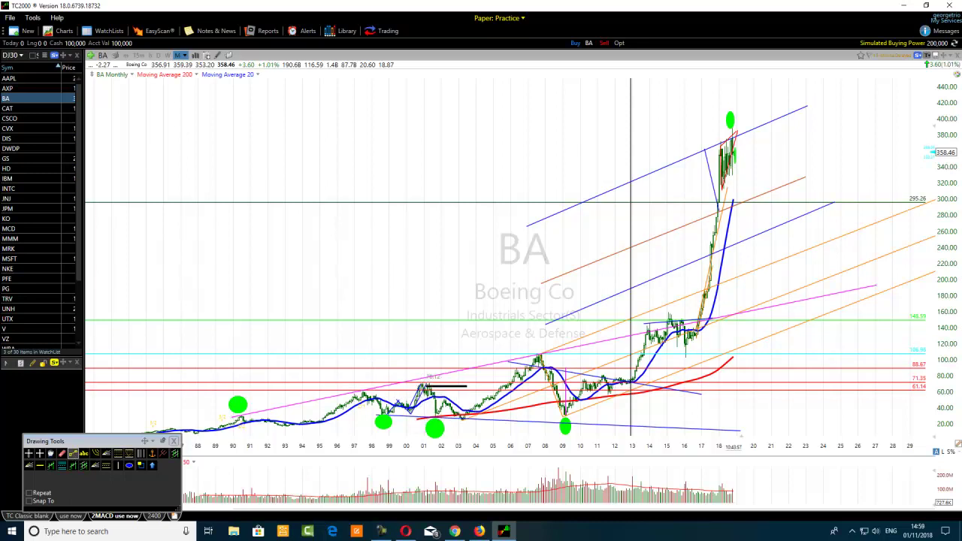
key("Escape")
scroll(367, 402, "up", 2)
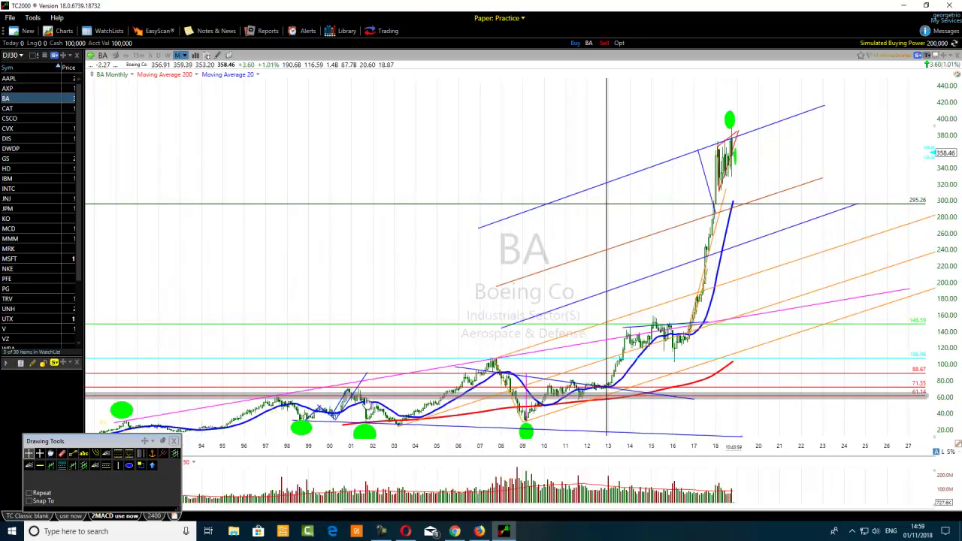
scroll(367, 402, "up", 1)
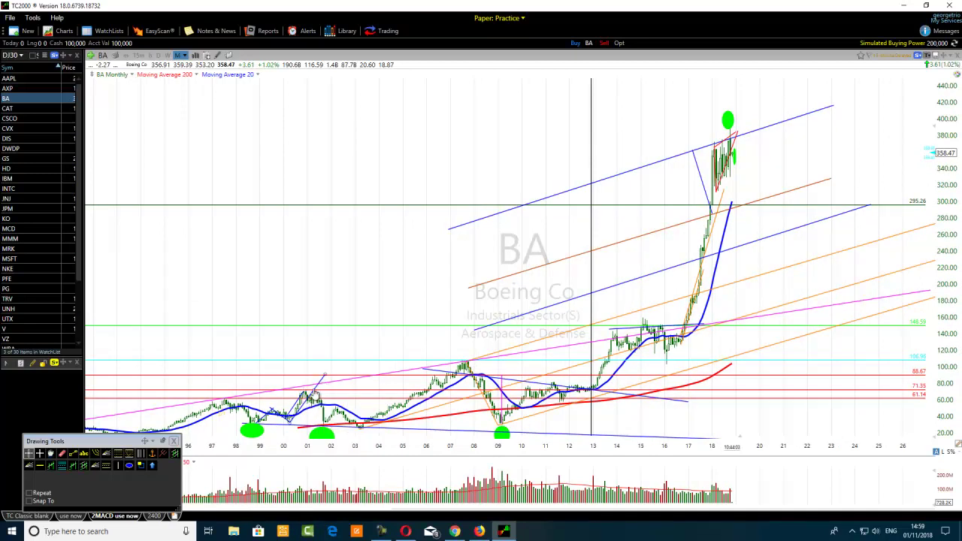
scroll(308, 403, "up", 1)
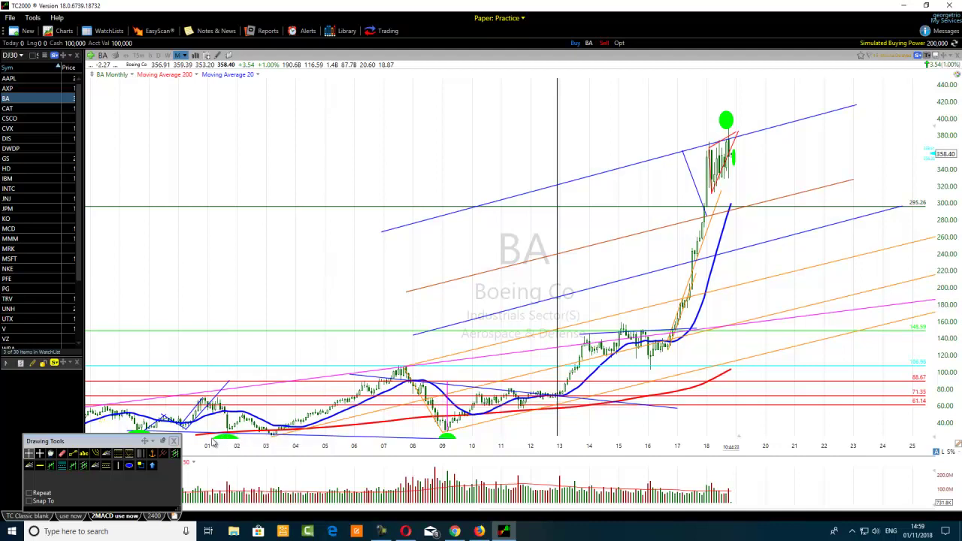
scroll(224, 439, "down", 2)
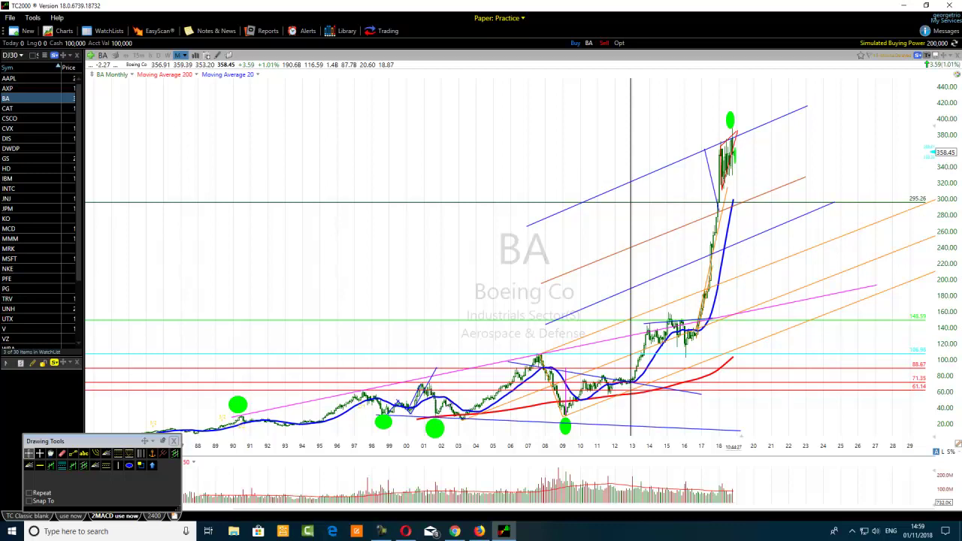
mouse_move(461, 424)
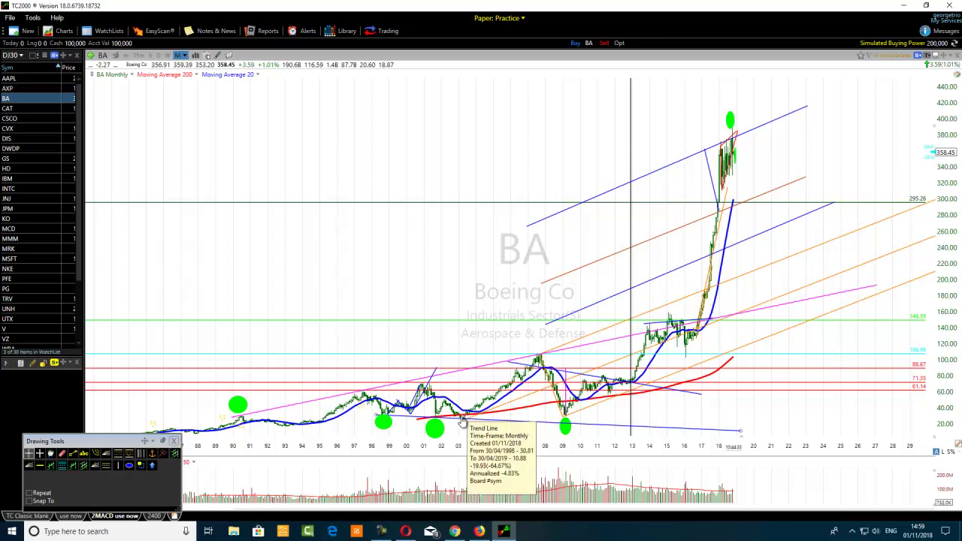
left_click(75, 452)
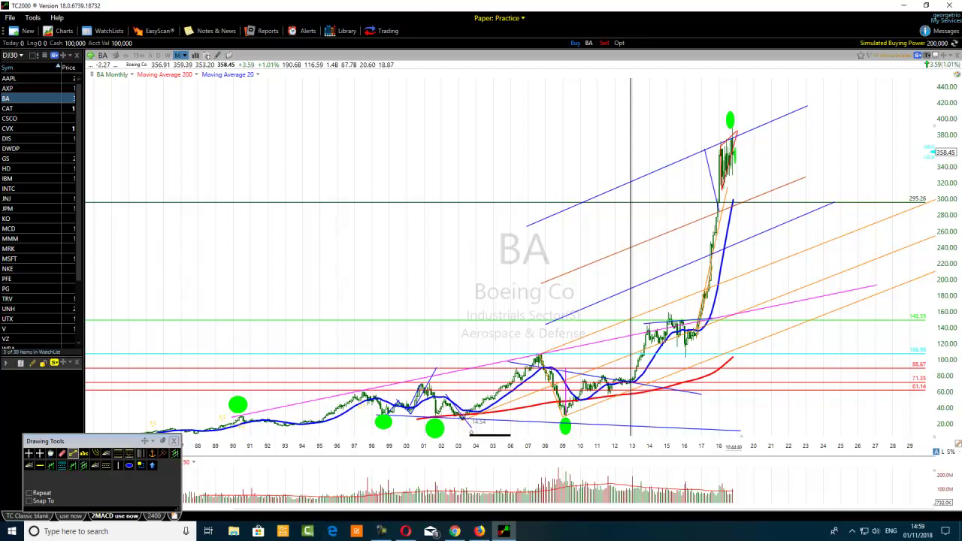
Put away the active drawing tool and bring up the screen recorder controls
key("Escape")
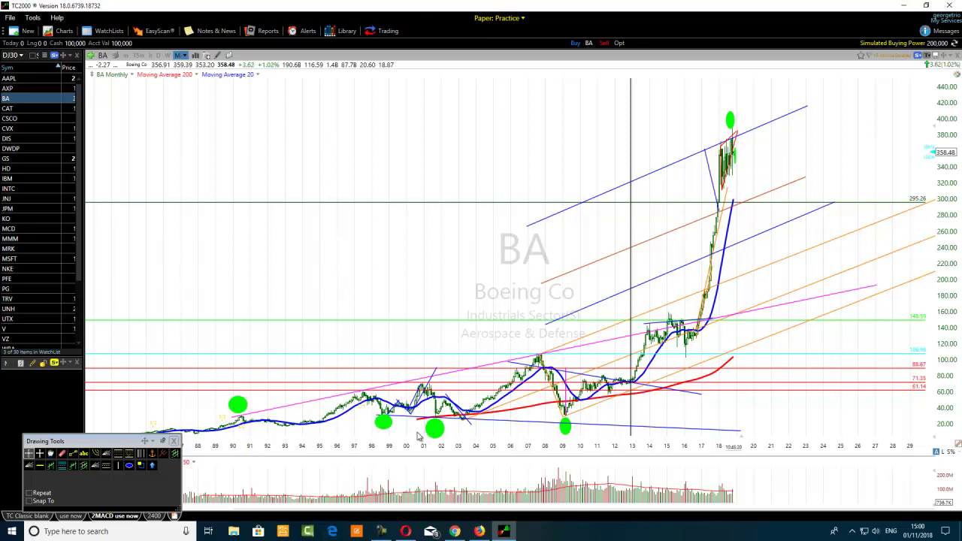
left_click(381, 532)
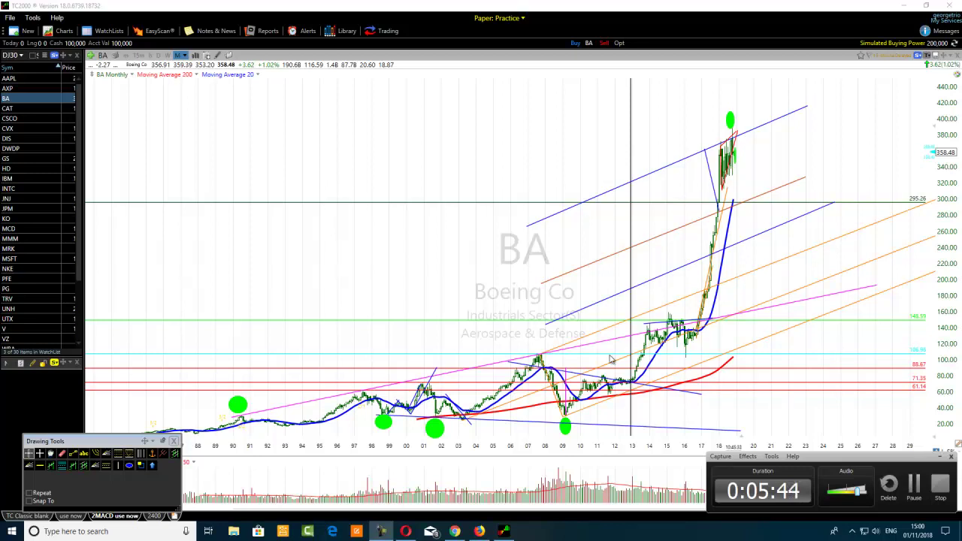
Switch to IBM and draw a trend line from the 1987 high through the 1999 peak, refining both ends
left_click(15, 179)
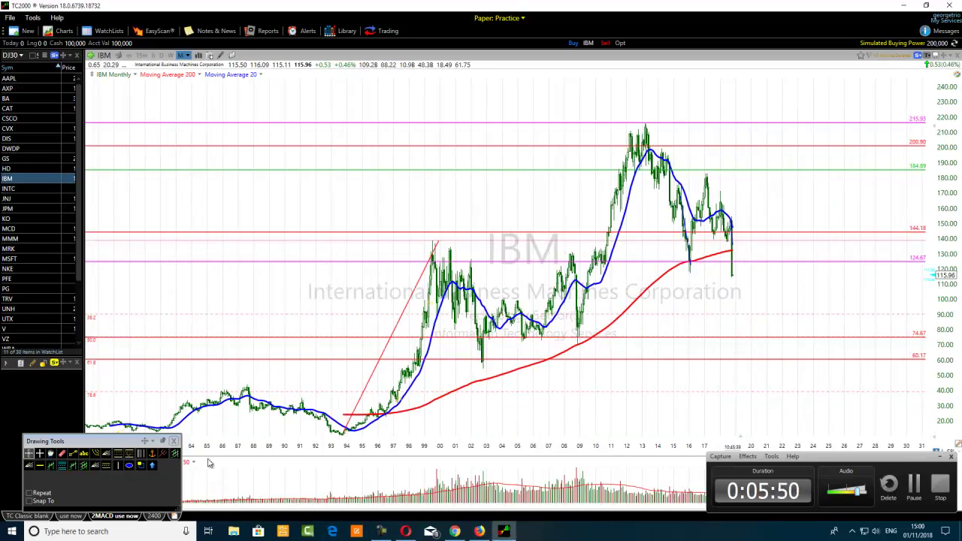
left_click(73, 455)
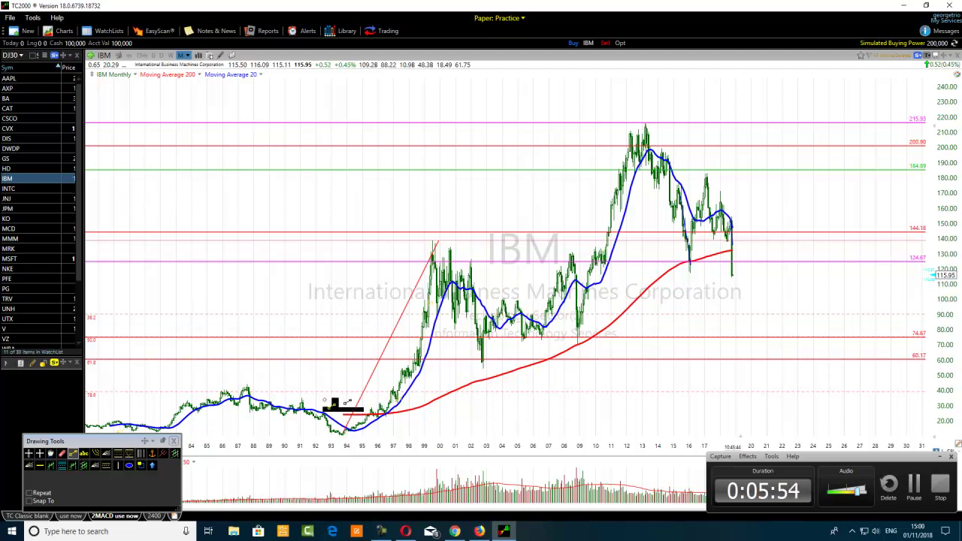
mouse_move(246, 381)
left_mouse_down()
mouse_move(558, 137)
mouse_move(637, 90)
mouse_move(644, 71)
mouse_move(630, 57)
mouse_move(647, 55)
left_mouse_up()
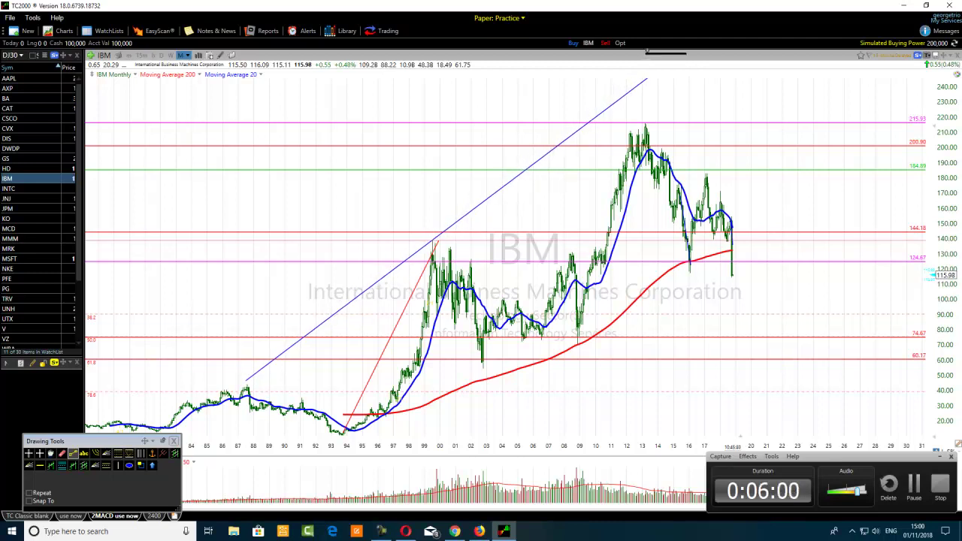
left_click_drag(244, 385, 248, 391)
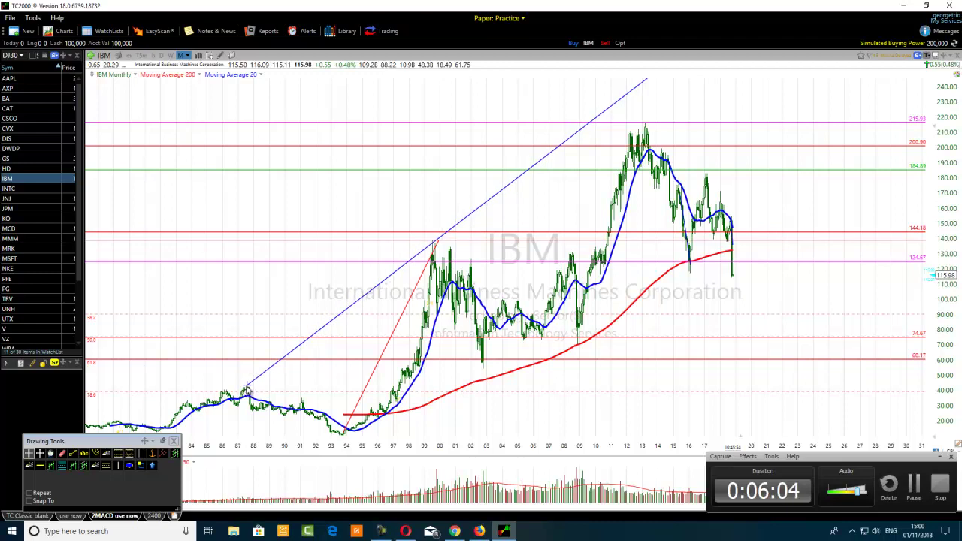
left_click_drag(647, 83, 645, 78)
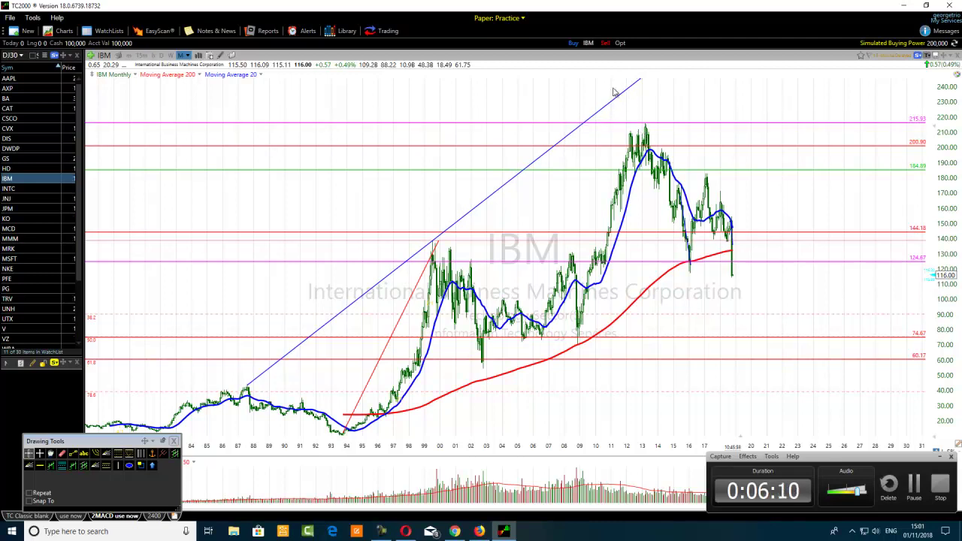
Draw a second trend line from the 1987 high to the 2013 peak
left_click(72, 455)
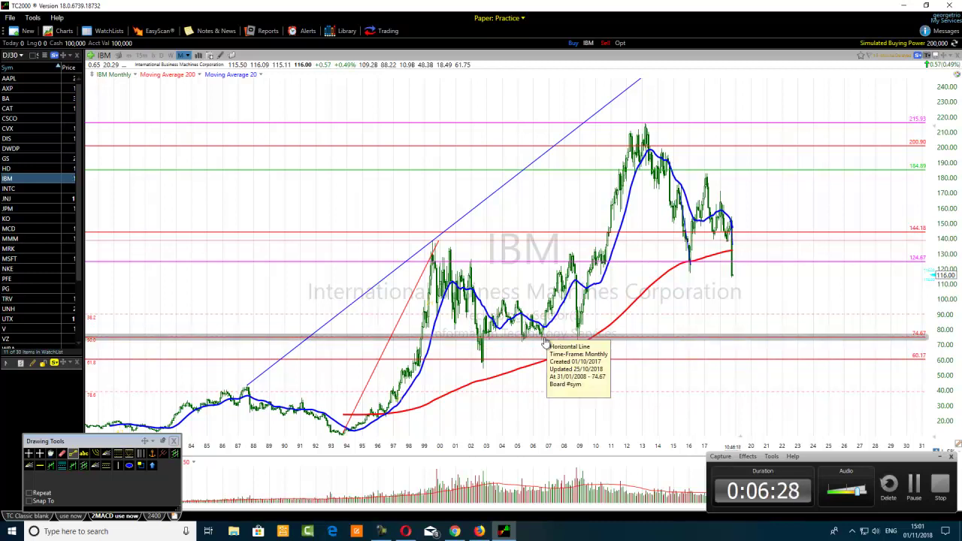
mouse_move(578, 339)
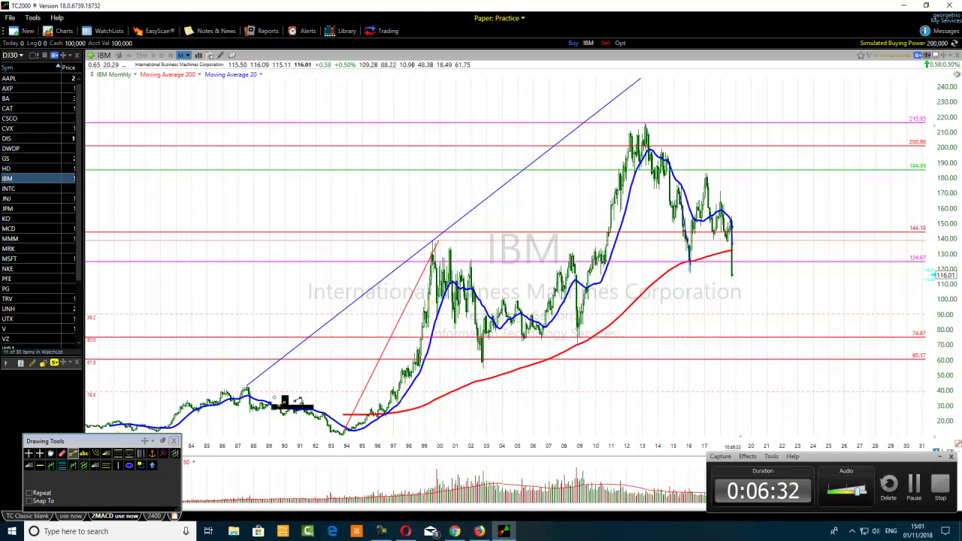
left_click_drag(248, 385, 708, 80)
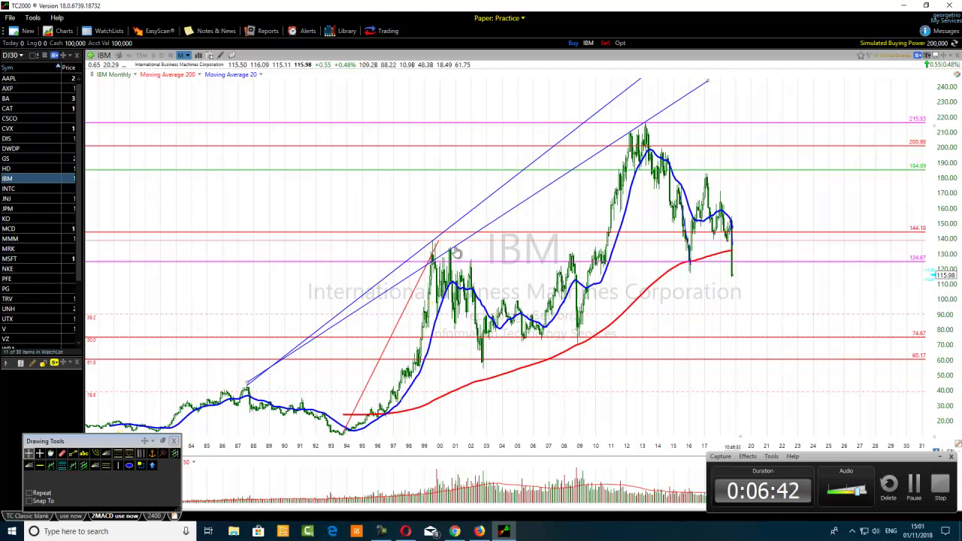
mouse_move(453, 252)
mouse_move(644, 129)
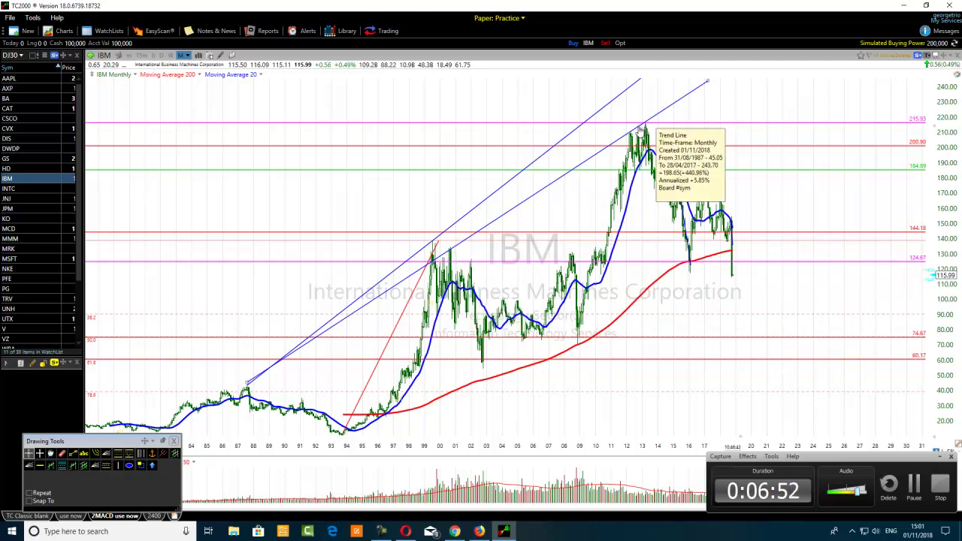
Zoom into 2000–2025 and draw short horizontal levels near 195, at the 2013 top near 214, and near 201
scroll(565, 193, "up", 3)
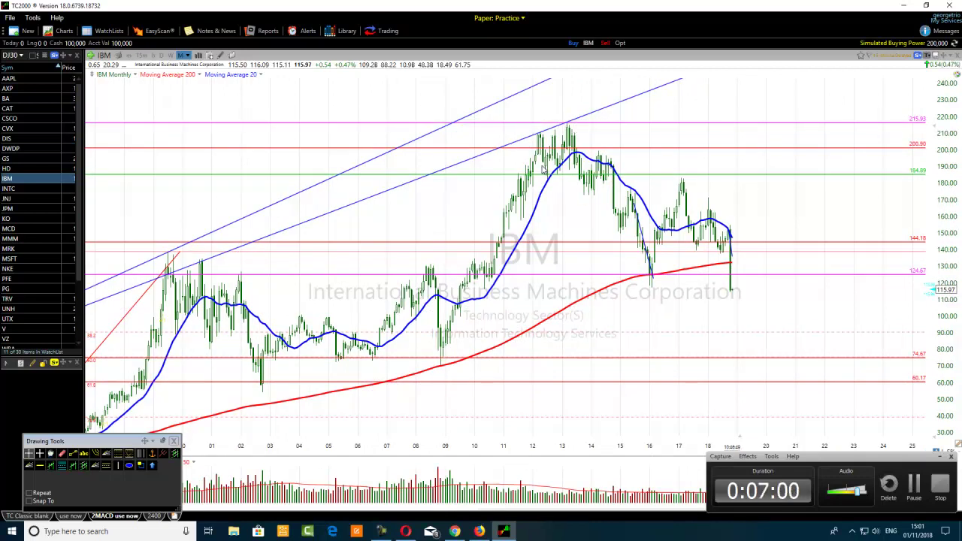
left_click(72, 455)
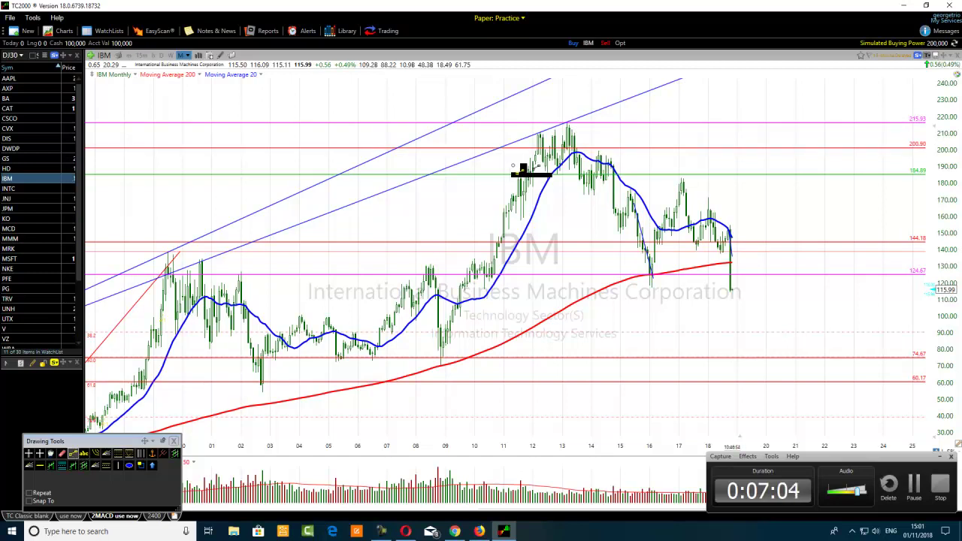
mouse_move(619, 161)
left_mouse_down()
mouse_move(496, 164)
mouse_move(623, 163)
left_mouse_up()
left_click(73, 454)
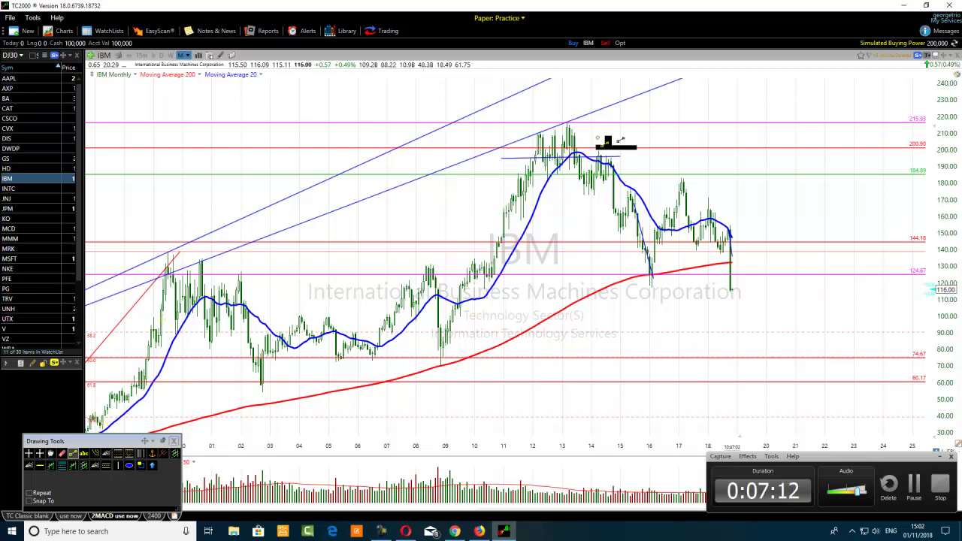
mouse_move(524, 126)
left_mouse_down()
mouse_move(610, 128)
mouse_move(600, 136)
left_mouse_up()
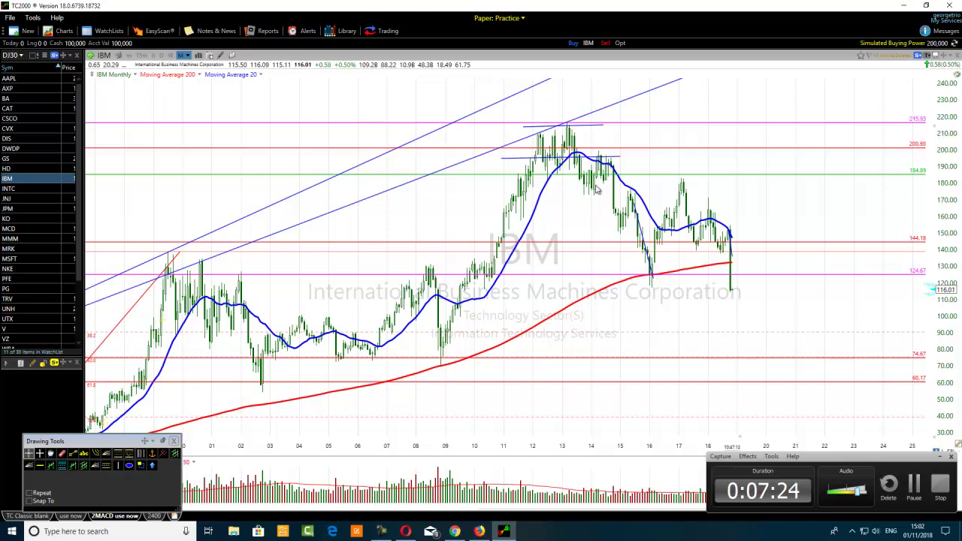
left_click(73, 454)
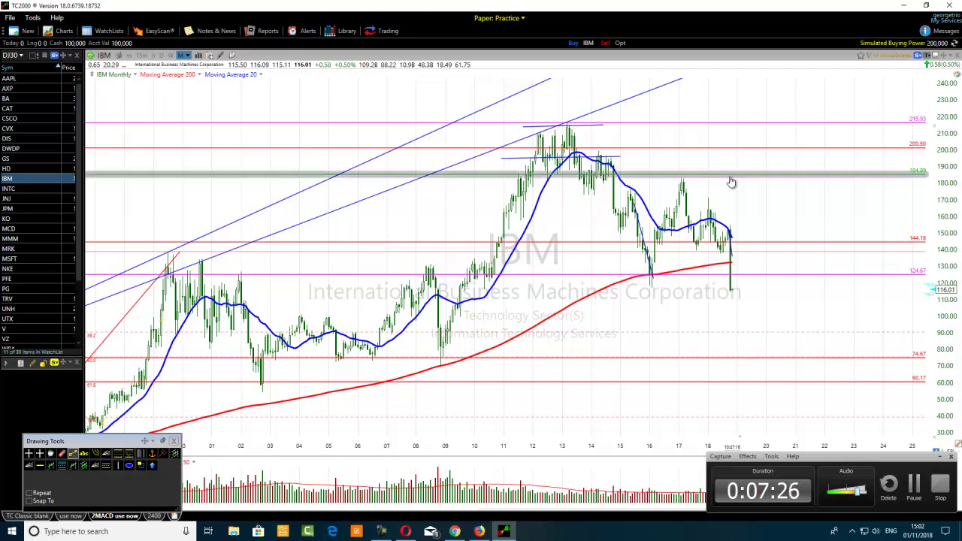
mouse_move(594, 194)
left_mouse_down()
mouse_move(605, 202)
mouse_move(609, 150)
left_mouse_up()
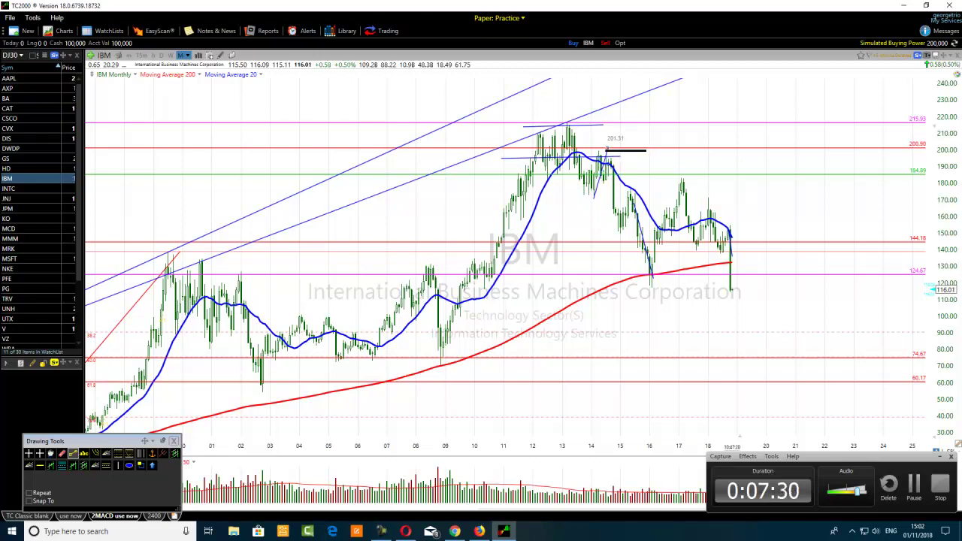
Zoom into recent IBM years, check the blue trend line's right-click menu without changes, then zoom out
scroll(536, 230, "up", 2)
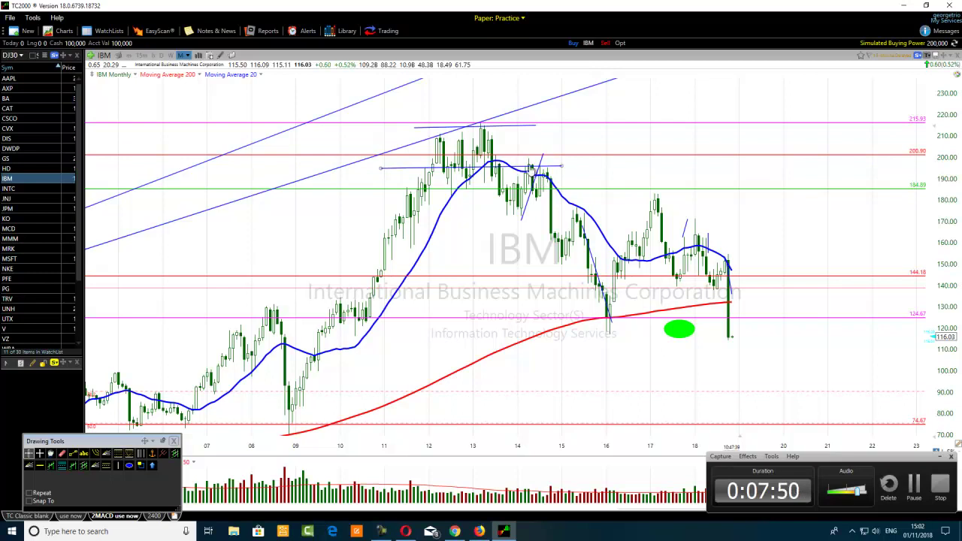
right_click(532, 169)
left_click(530, 148)
mouse_move(533, 169)
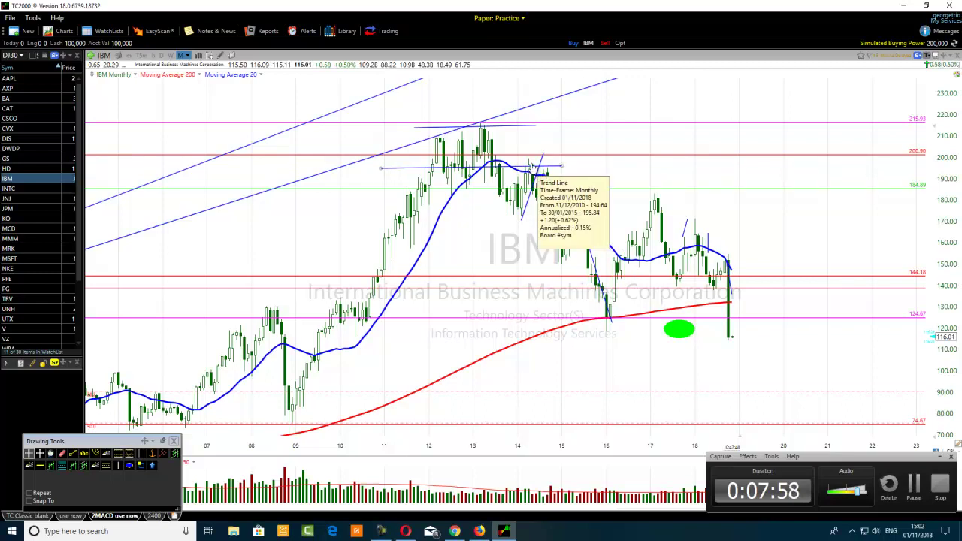
mouse_move(536, 194)
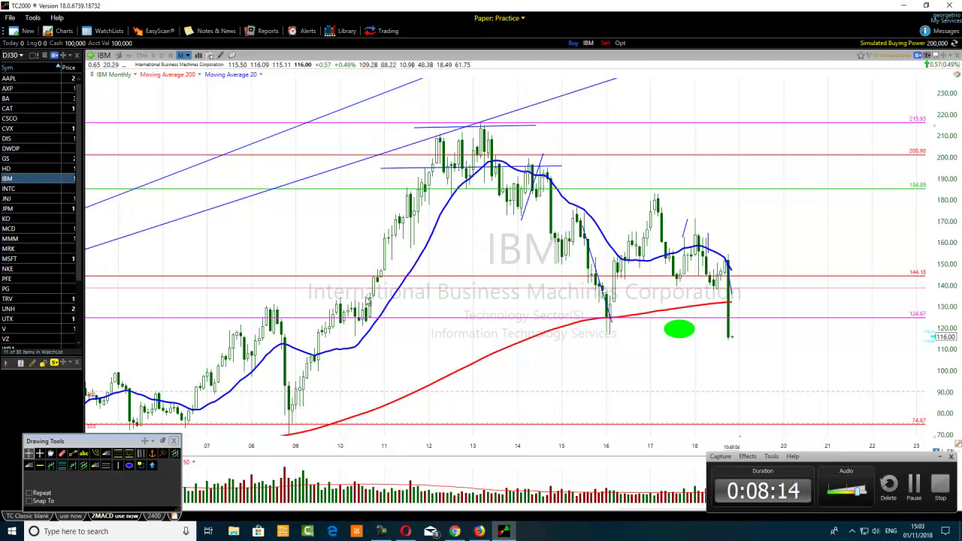
scroll(368, 303, "down", 2)
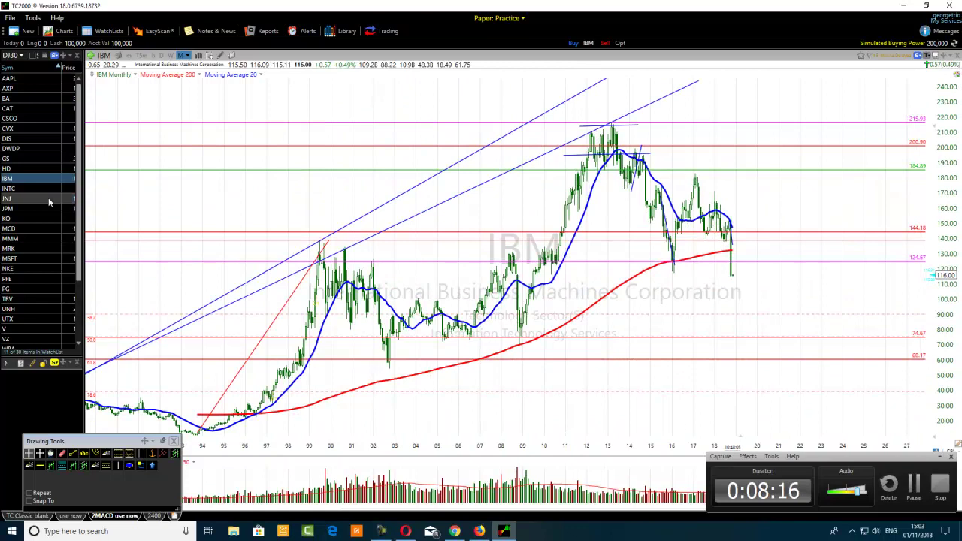
Switch to Home Depot and draw a trend line from the 2000 peak through the 2018 high
left_click(8, 170)
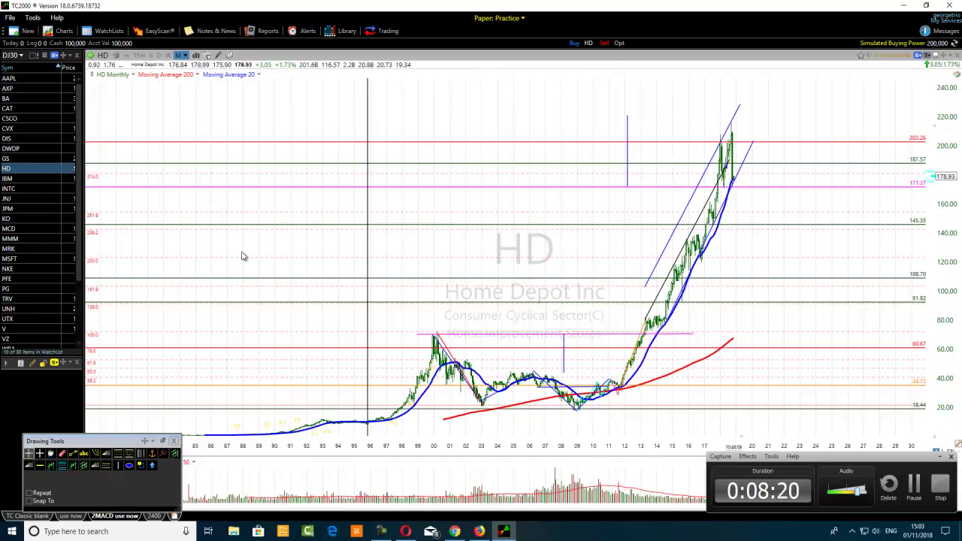
mouse_move(438, 339)
left_click(74, 455)
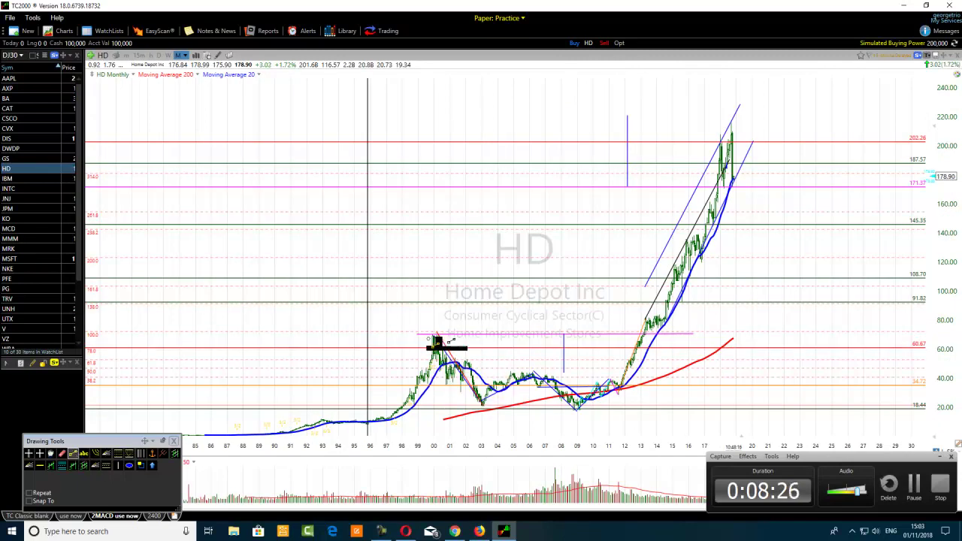
mouse_move(434, 333)
left_mouse_down()
mouse_move(796, 117)
mouse_move(793, 78)
mouse_move(809, 73)
mouse_move(801, 78)
left_mouse_up()
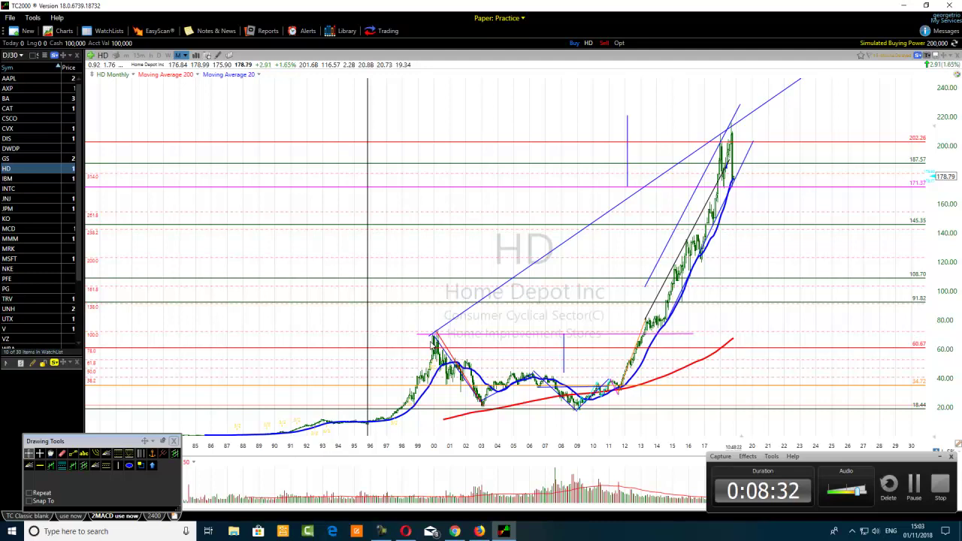
scroll(427, 356, "up", 5)
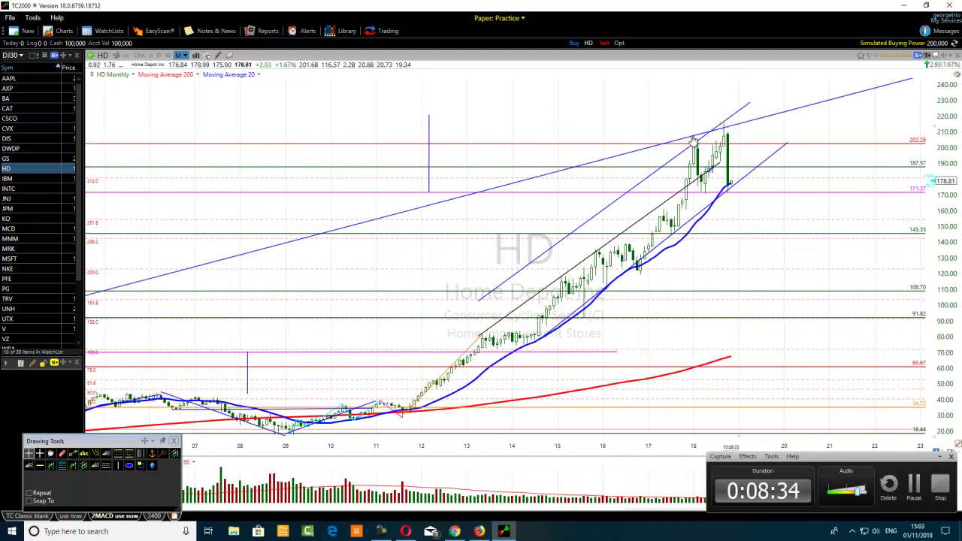
mouse_move(727, 134)
left_click(910, 487)
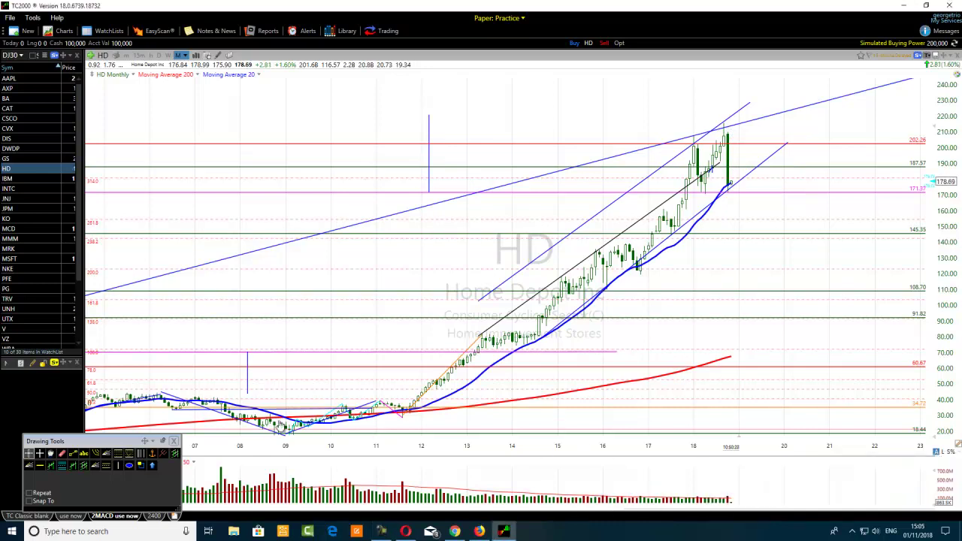
scroll(269, 328, "down", 3)
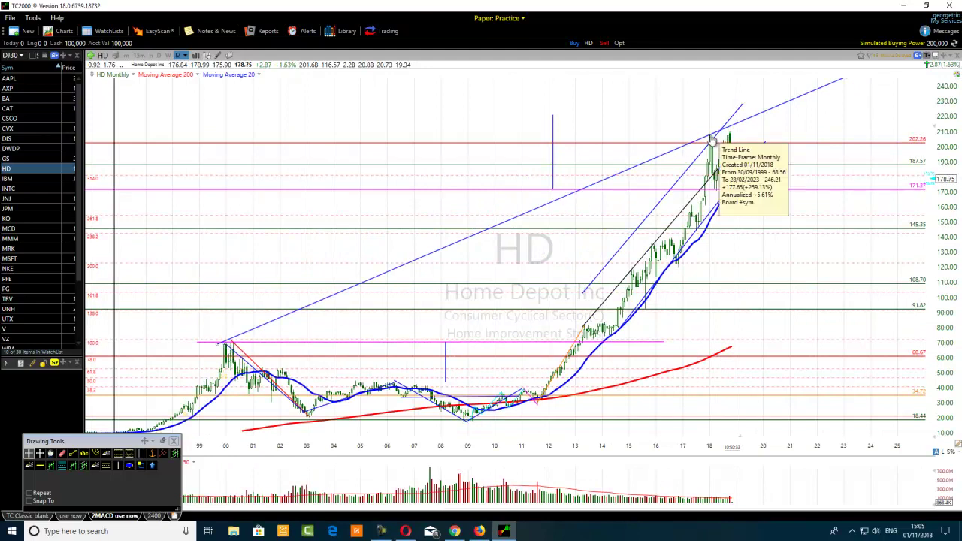
scroll(714, 177, "up", 2)
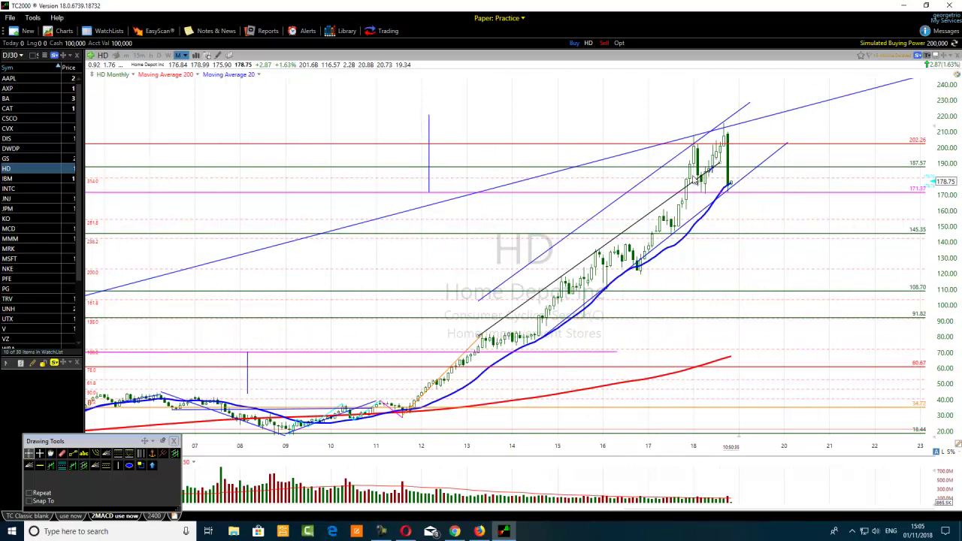
scroll(718, 161, "up", 2)
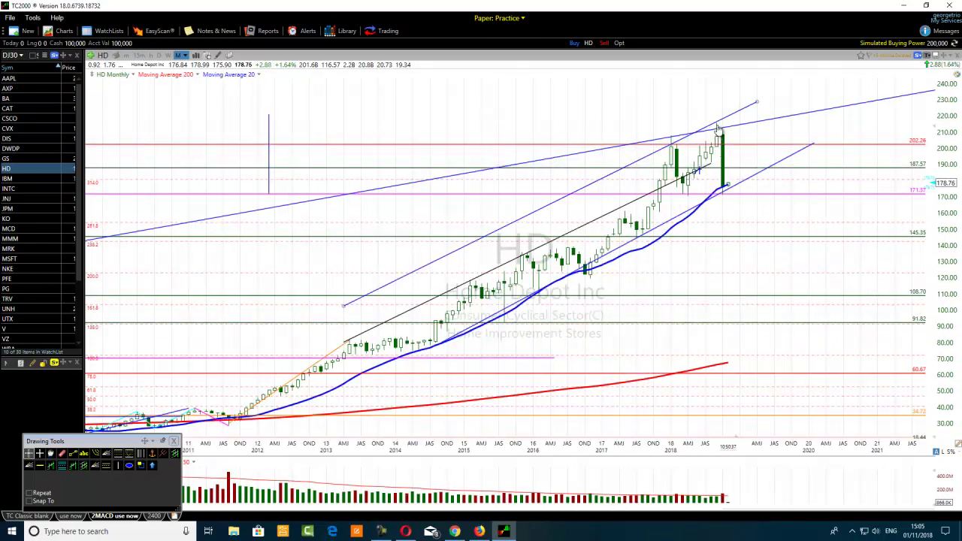
scroll(721, 143, "up", 1)
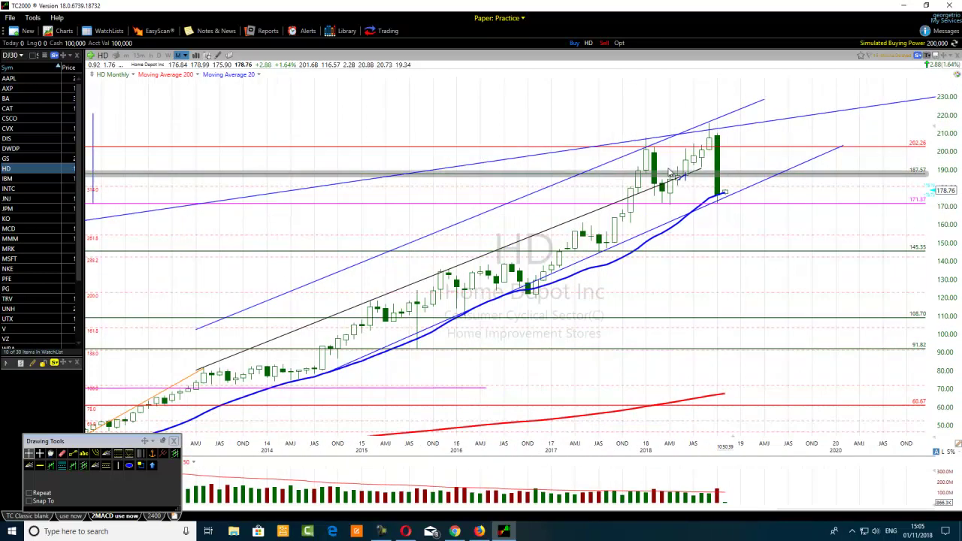
scroll(703, 157, "up", 1)
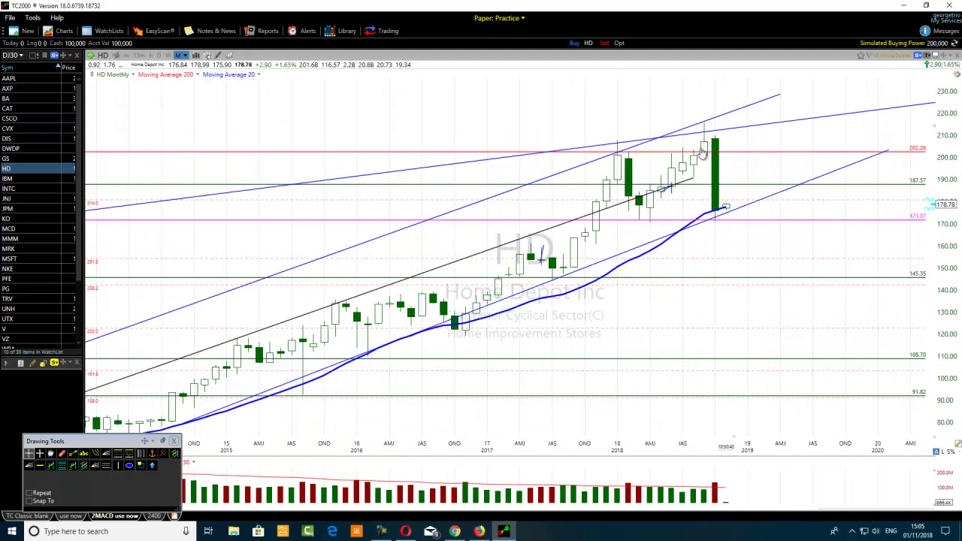
scroll(701, 153, "up", 2)
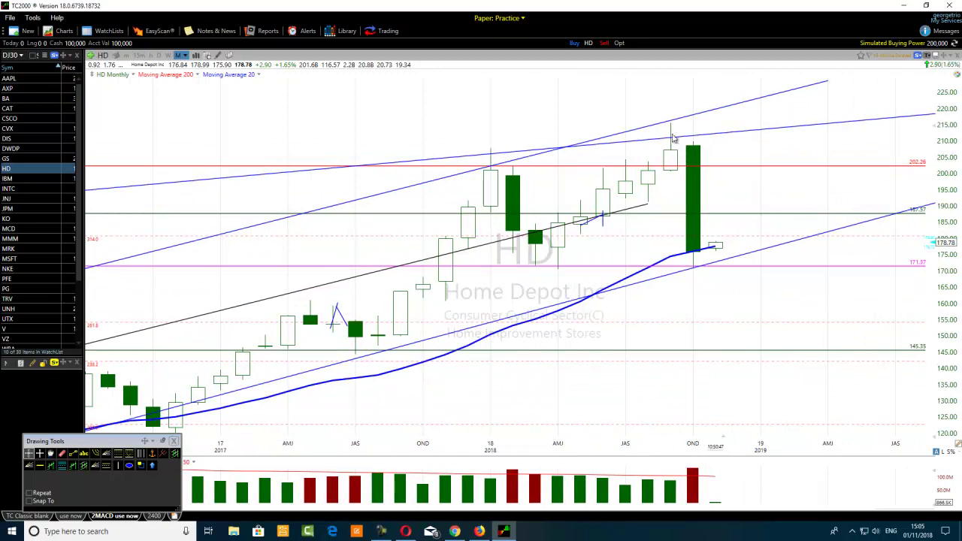
scroll(601, 144, "down", 2)
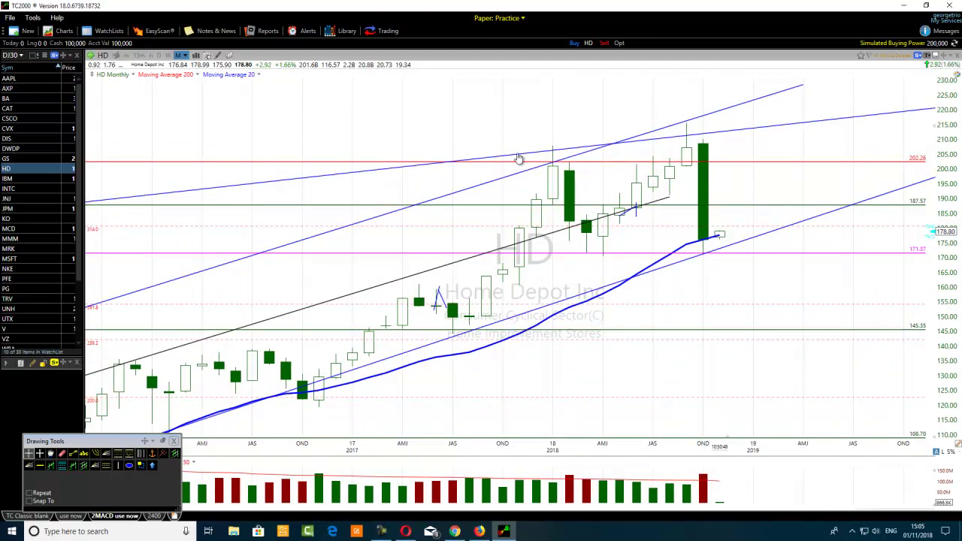
Recolour the trendline from the 2000 peak orange in its Edit settings, then zoom the chart out
right_click(518, 158)
left_click(542, 162)
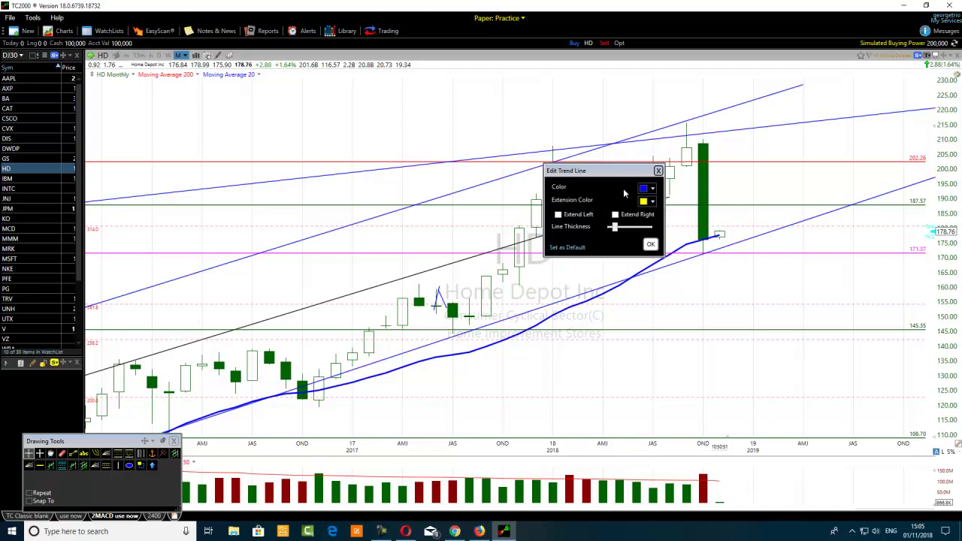
left_click(644, 188)
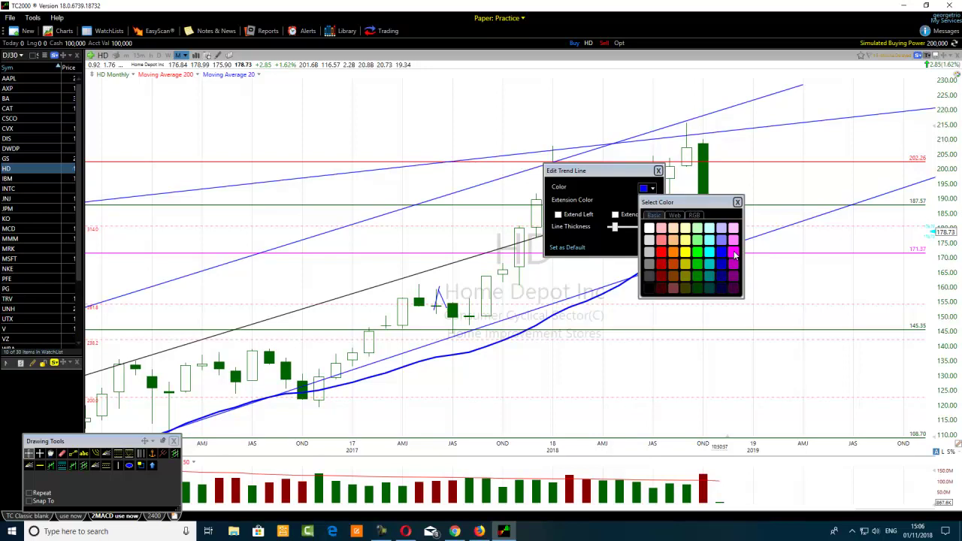
left_click(673, 253)
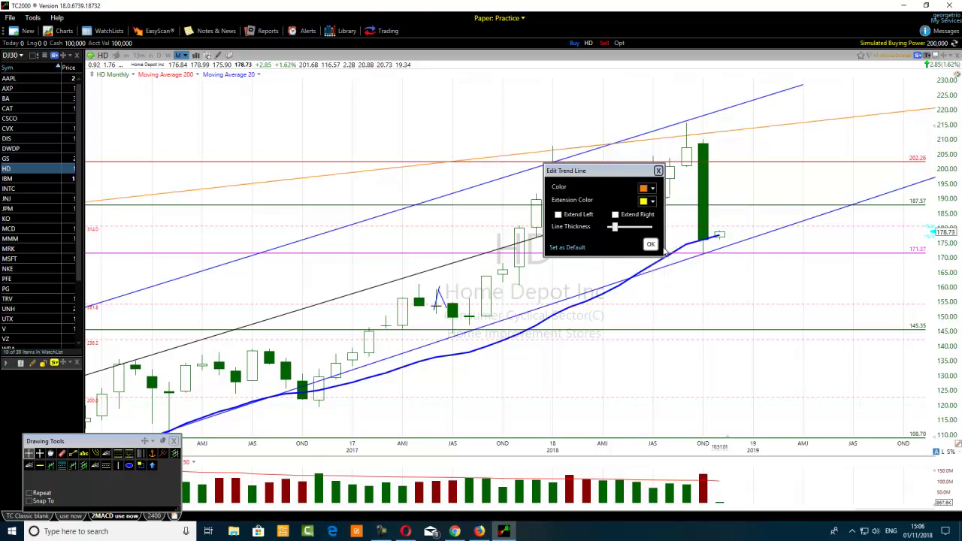
left_click(650, 245)
scroll(264, 225, "down", 5)
scroll(281, 255, "down", 2)
scroll(285, 263, "down", 1)
scroll(350, 279, "down", 2)
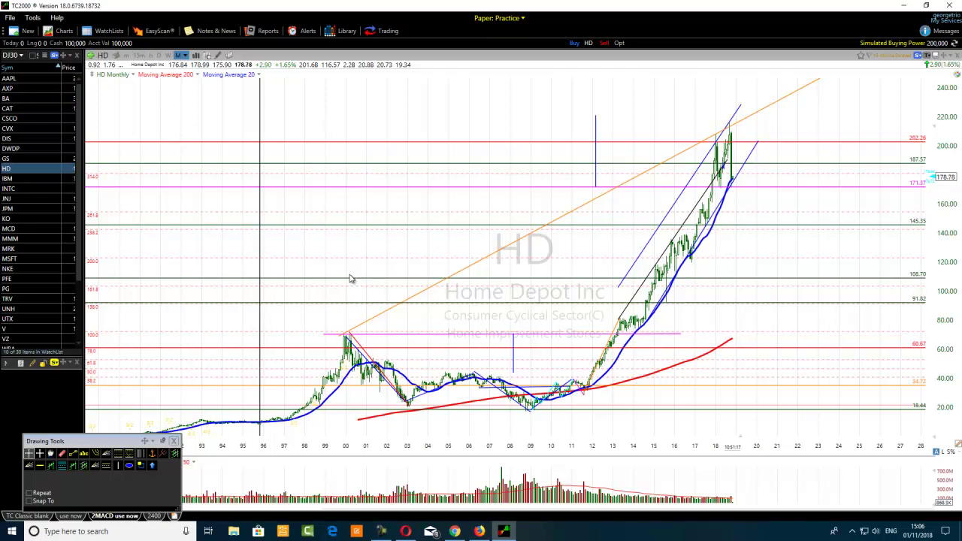
left_click(345, 335)
scroll(662, 192, "up", 2)
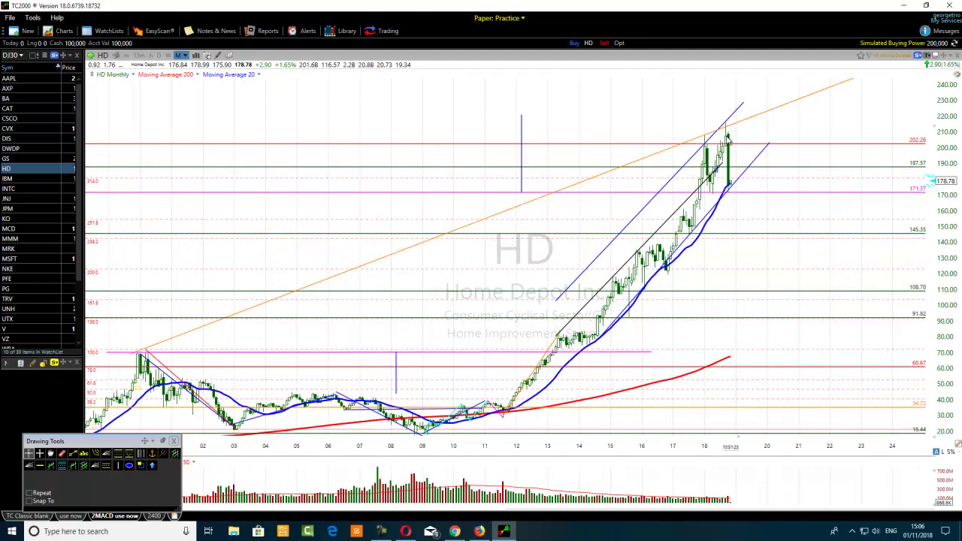
scroll(728, 139, "up", 2)
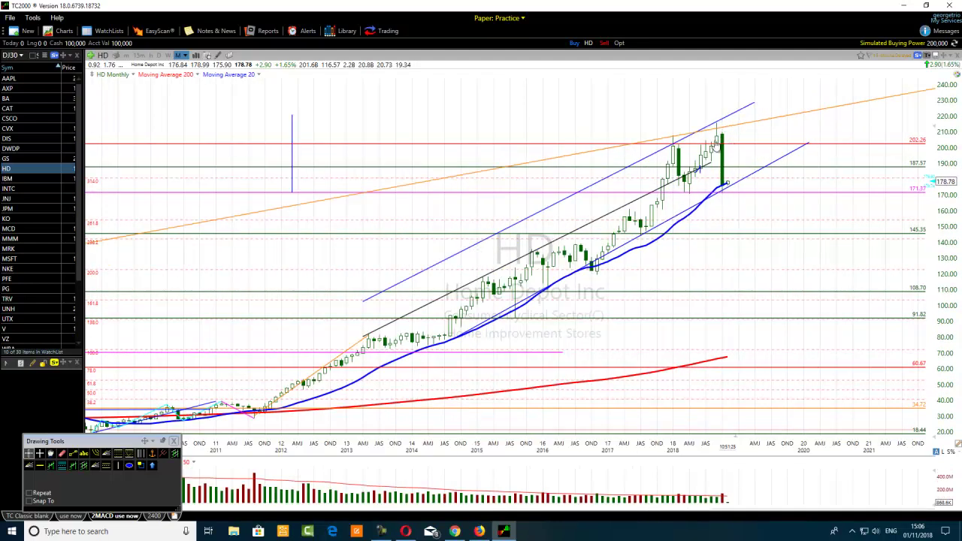
scroll(716, 146, "up", 2)
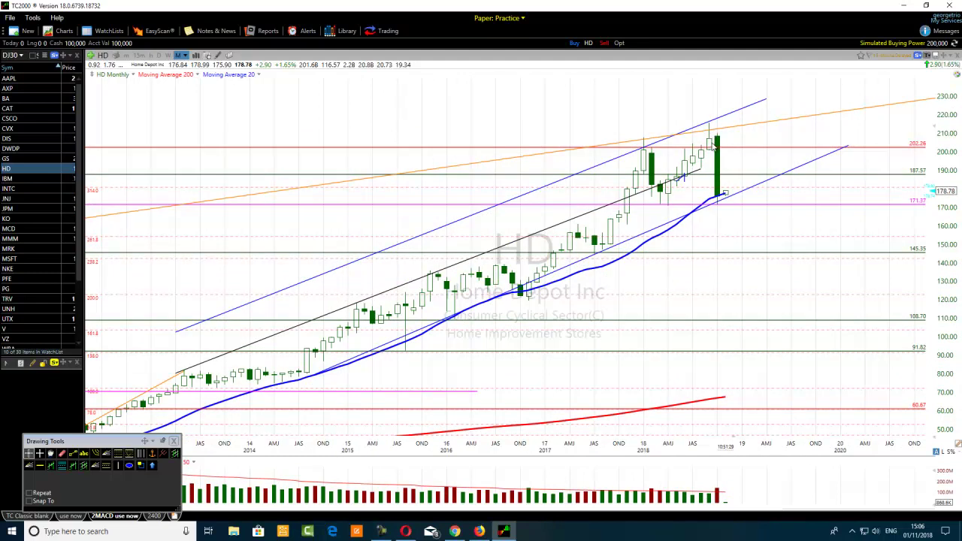
scroll(196, 278, "down", 3)
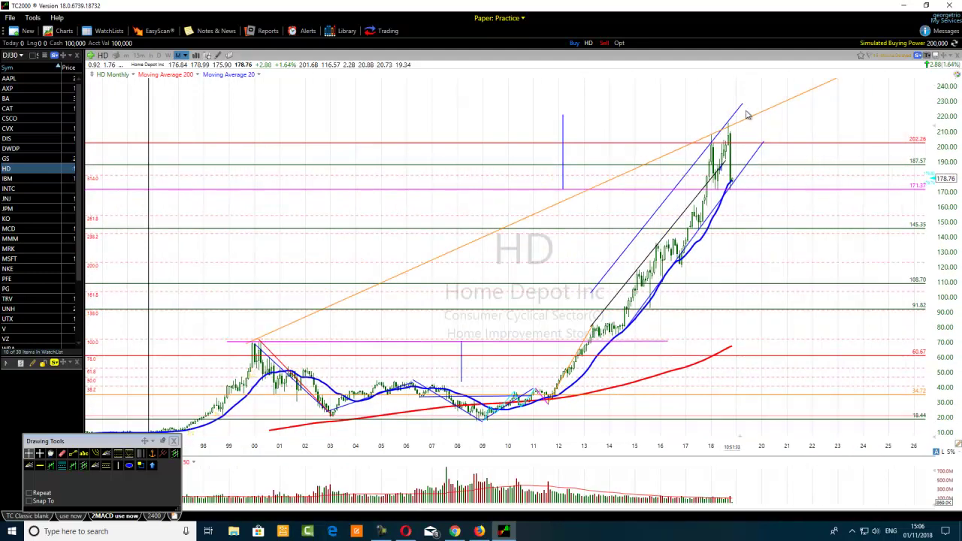
scroll(679, 174, "up", 3)
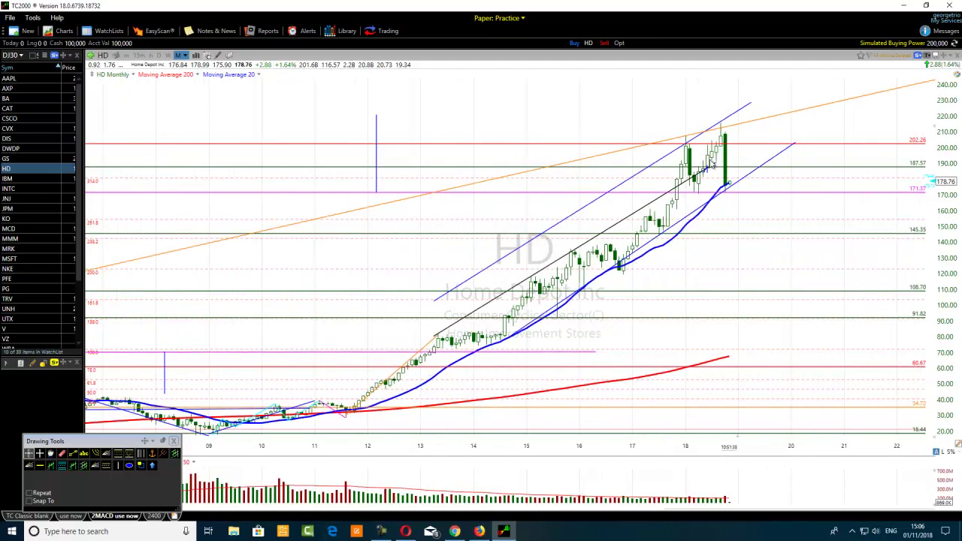
scroll(711, 163, "up", 1)
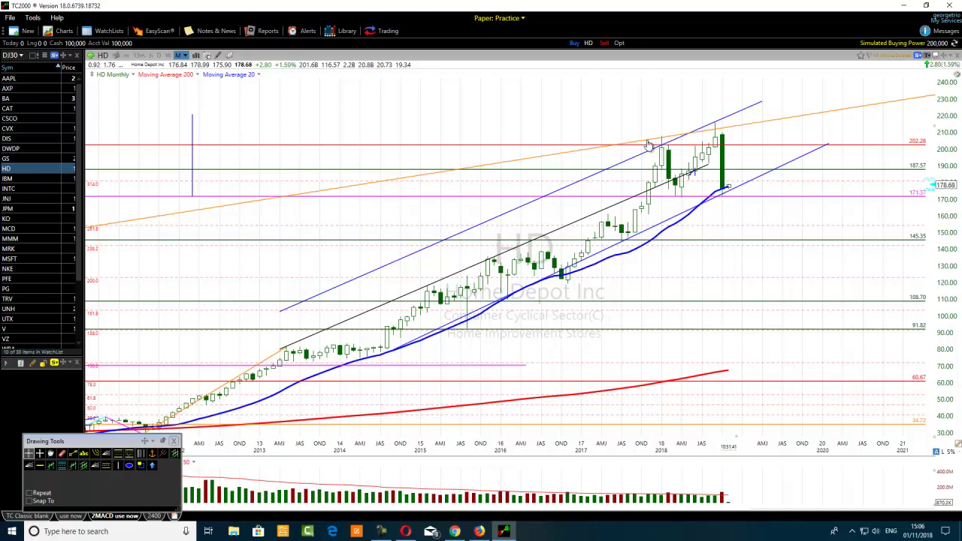
scroll(660, 147, "down", 1)
scroll(661, 147, "down", 1)
scroll(374, 238, "down", 1)
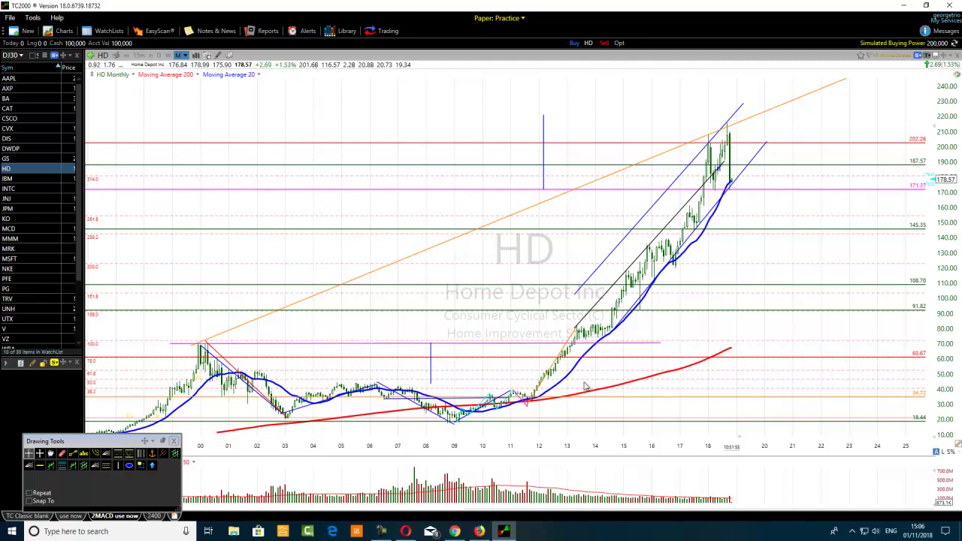
scroll(193, 334, "down", 2)
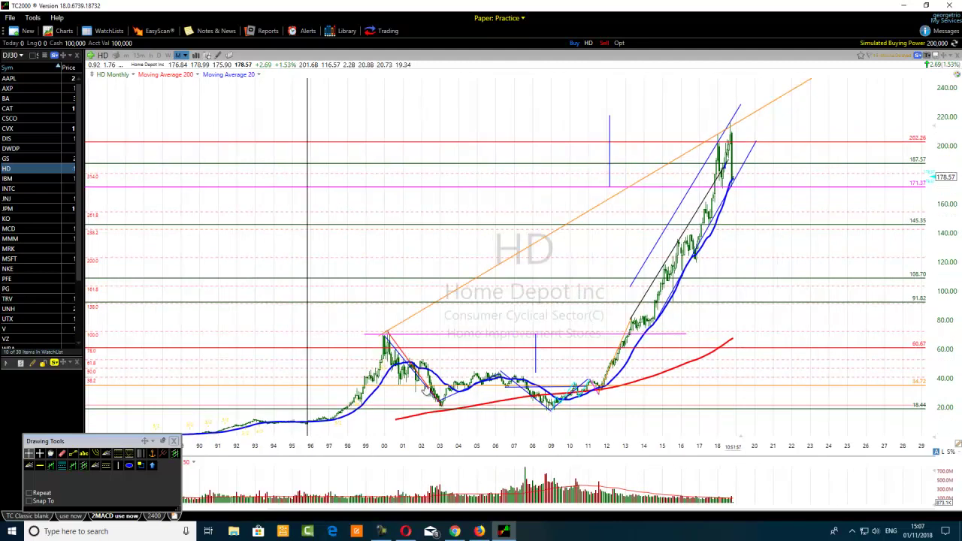
Change the Fibonacci retracement's 138.0 level to 338.0
right_click(398, 347)
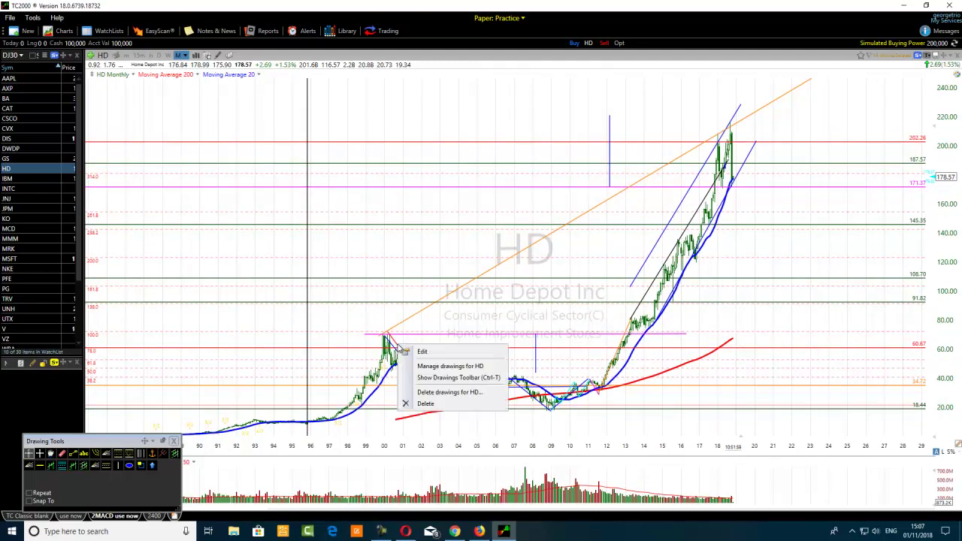
left_click(423, 353)
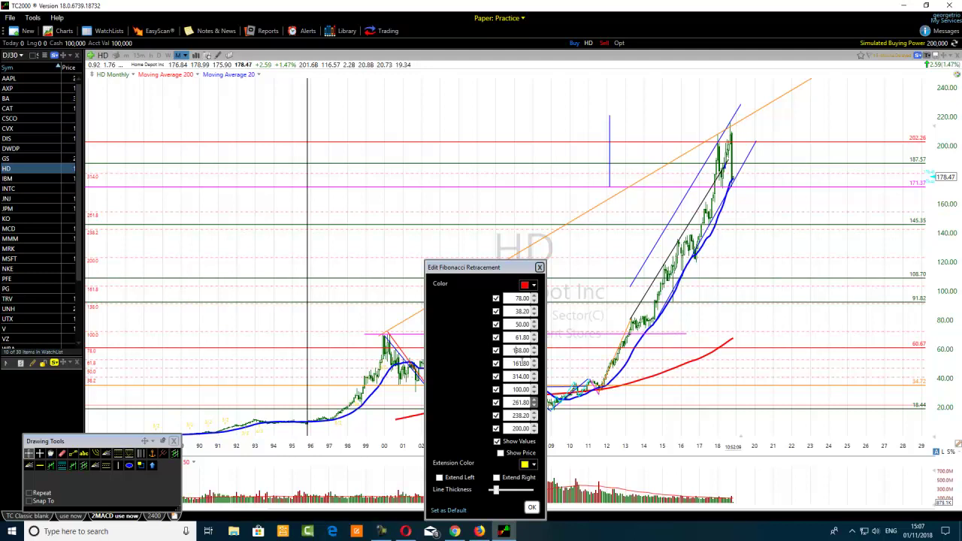
key("Delete")
left_click(532, 508)
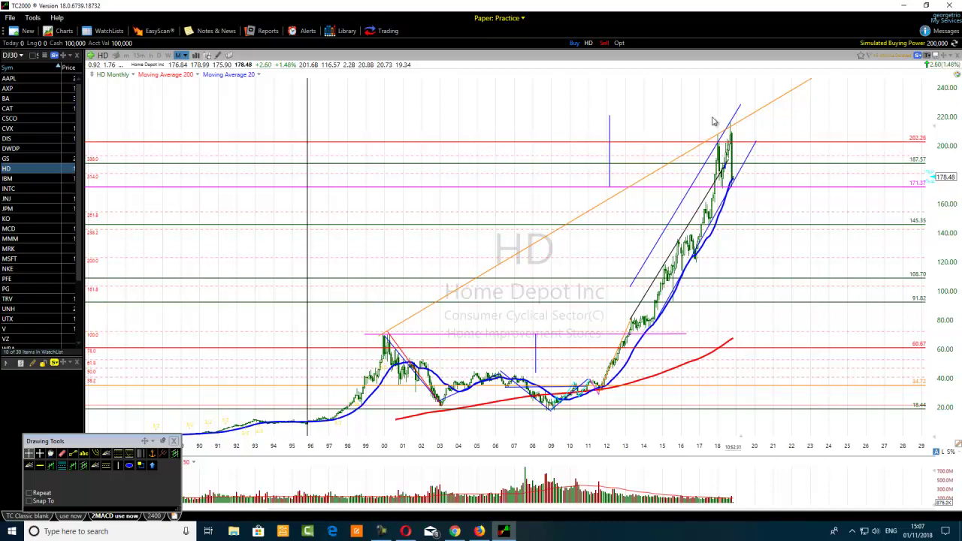
Edit the Fibonacci retracement again, changing its 338.0 level to 361.8
scroll(359, 367, "down", 1)
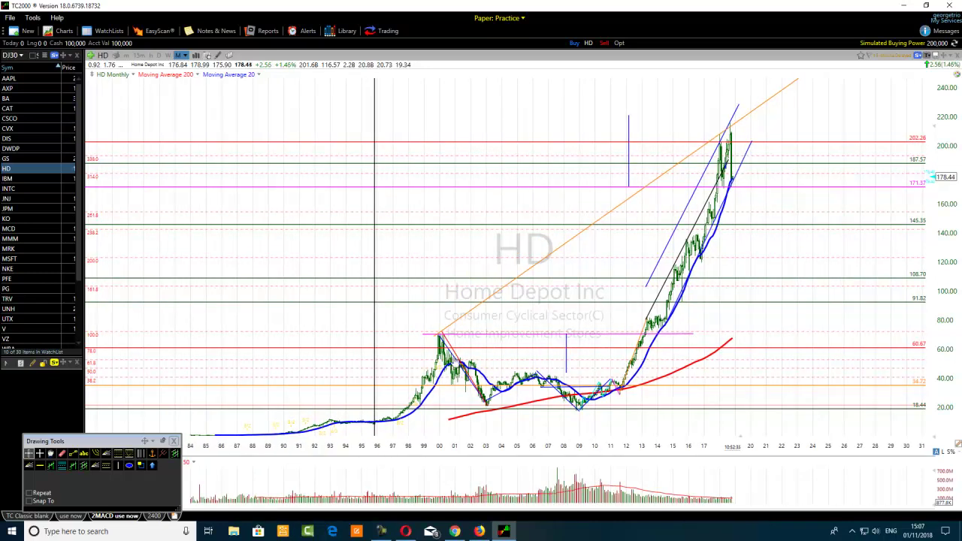
right_click(456, 354)
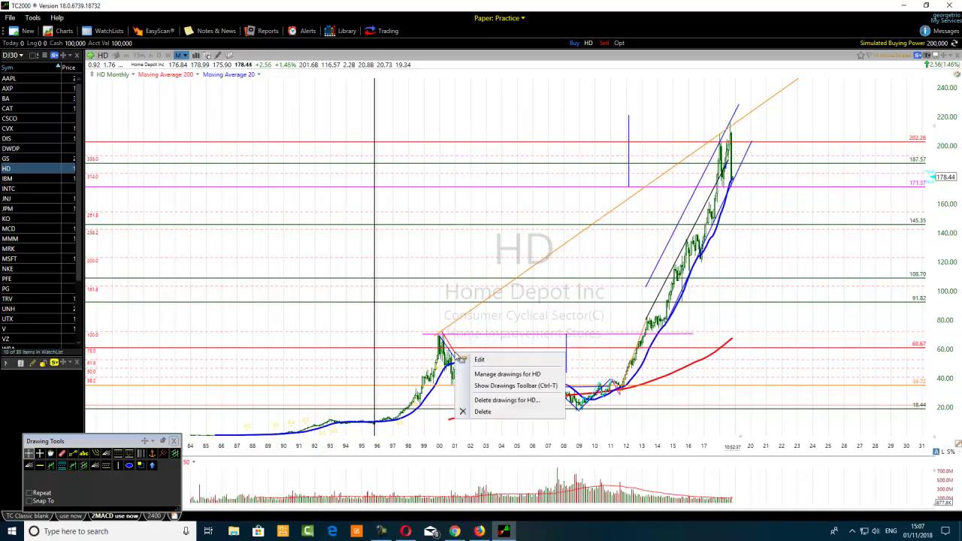
left_click(482, 362)
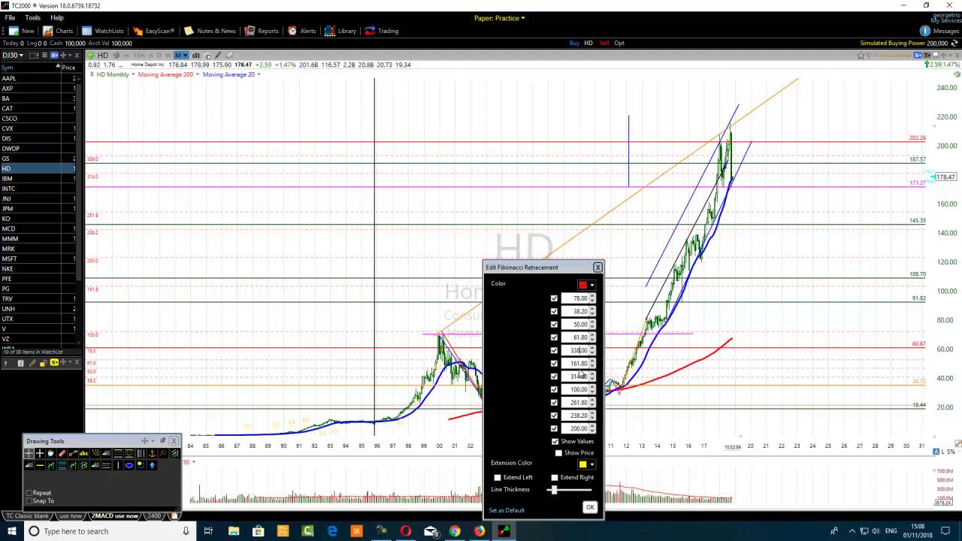
key("BackSpace")
key("BackSpace")
type("61.8")
left_click(590, 509)
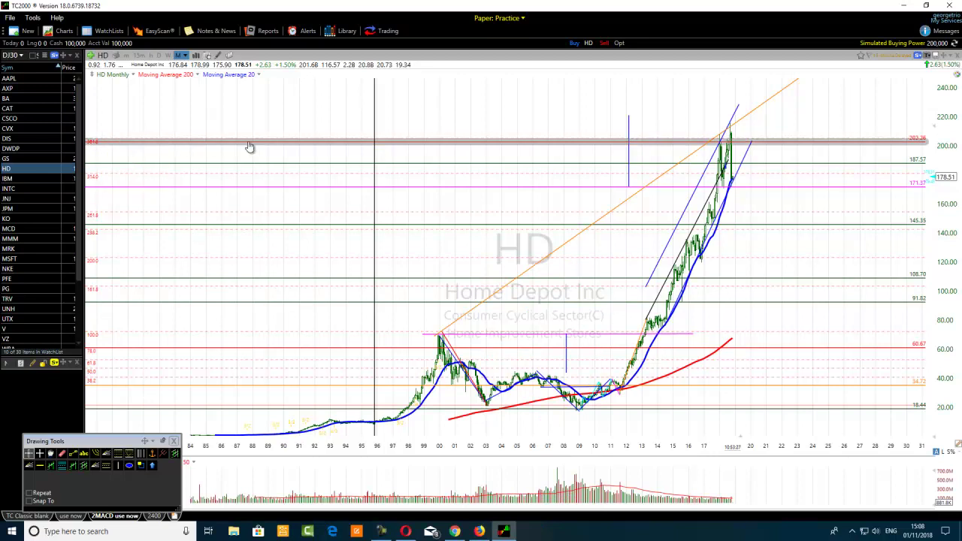
Raise the 202.26 horizontal line to 204.86 on the 361.8 Fibonacci level
left_click_drag(263, 146, 266, 143)
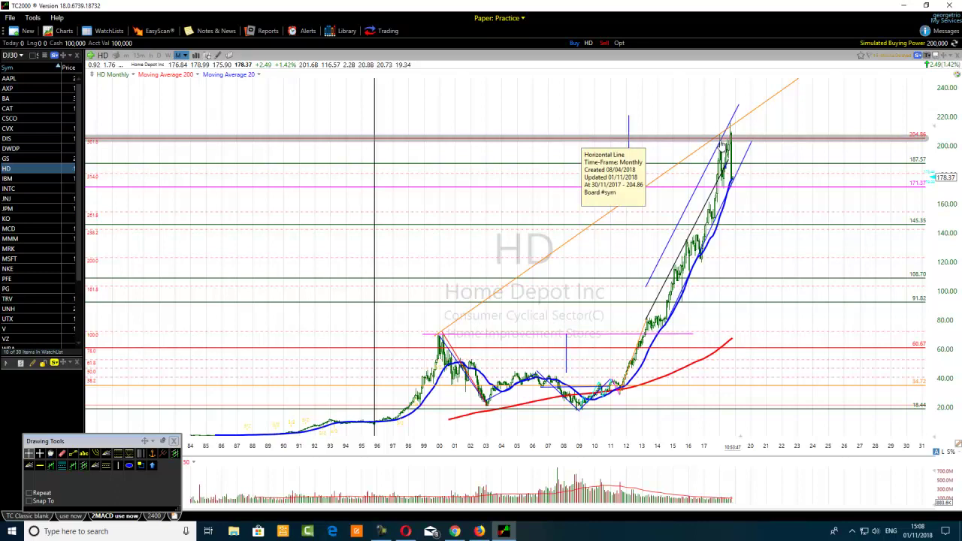
scroll(632, 197, "up", 5)
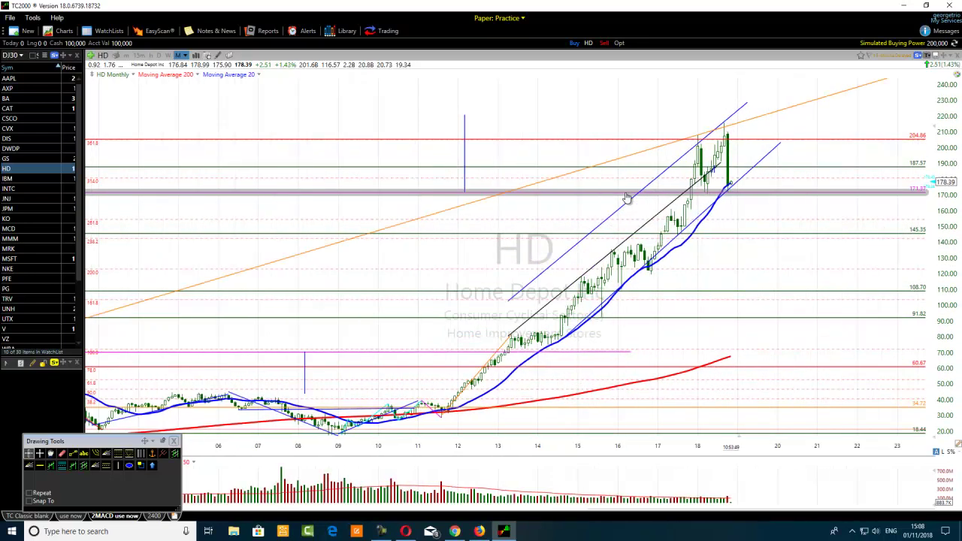
scroll(662, 140, "up", 1)
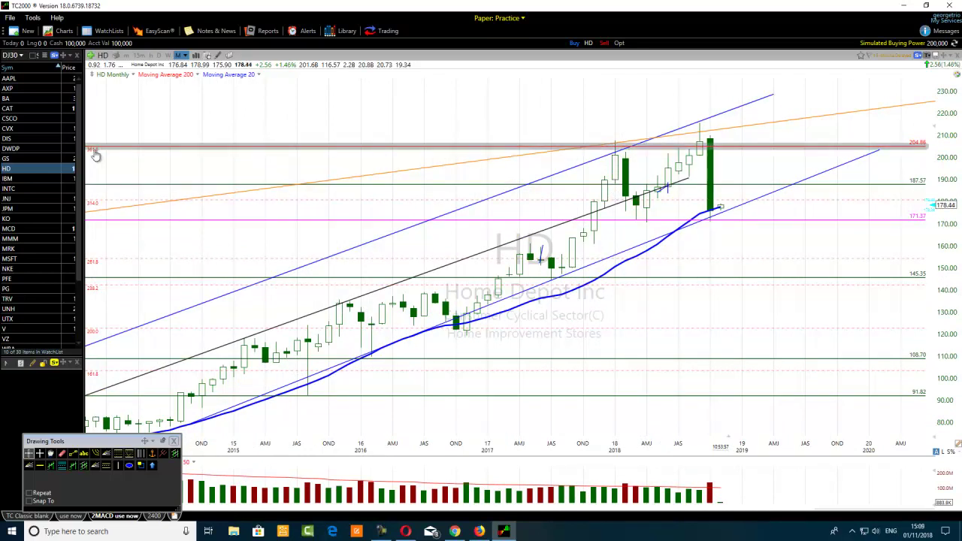
left_click(615, 173)
left_click(615, 173)
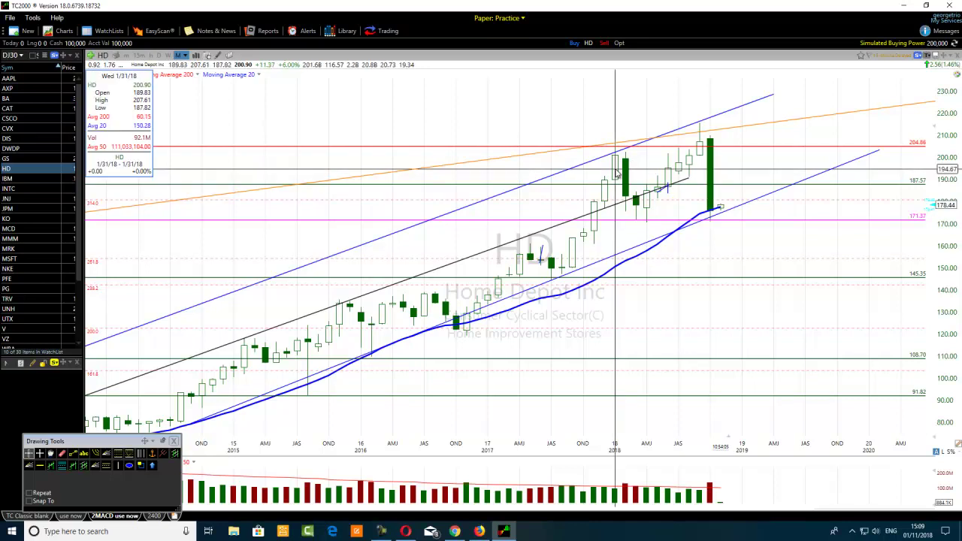
left_click(615, 173)
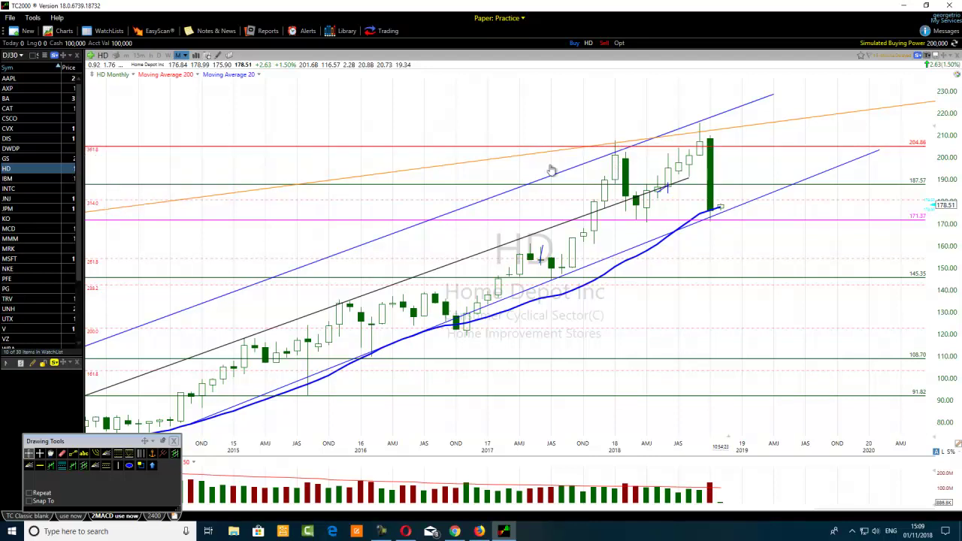
scroll(210, 255, "down", 5)
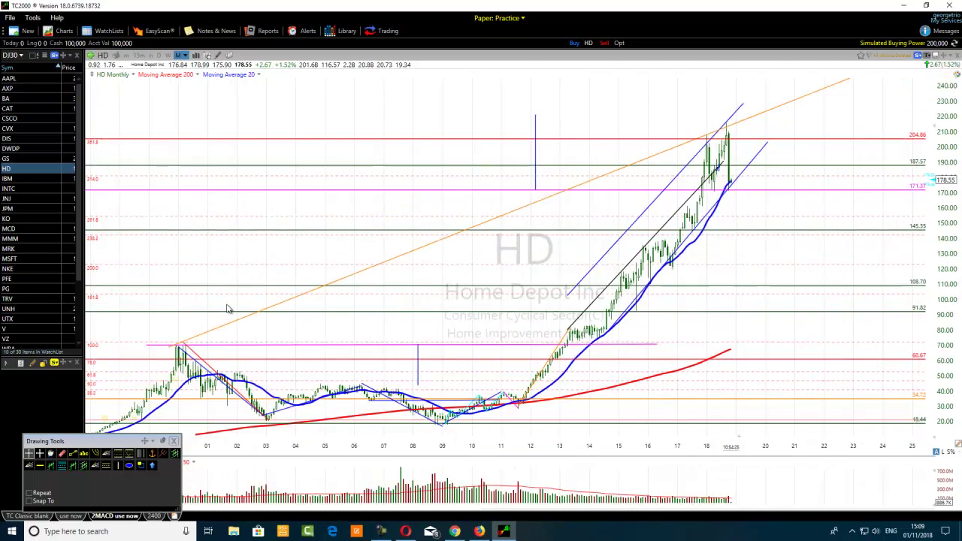
scroll(241, 304, "down", 3)
scroll(413, 271, "down", 3)
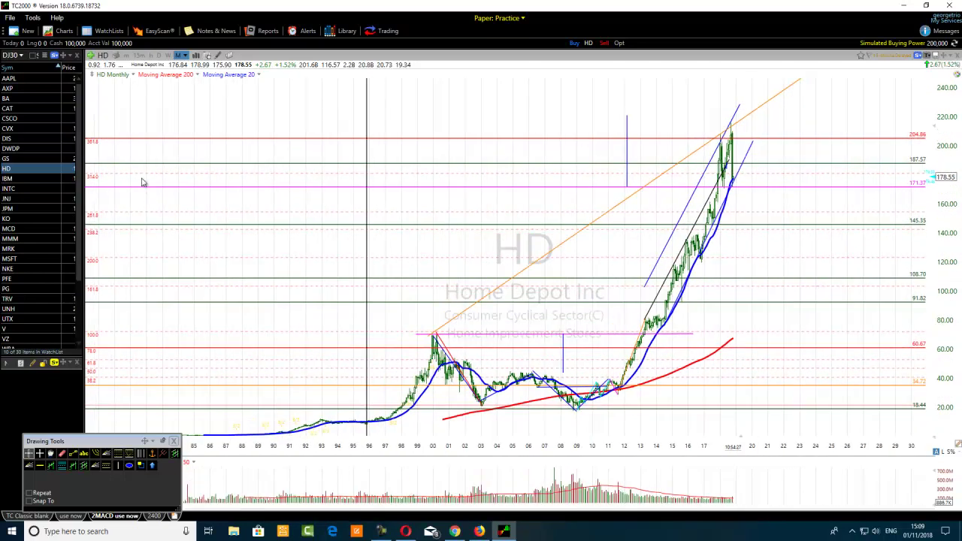
mouse_move(141, 142)
scroll(601, 199, "up", 3)
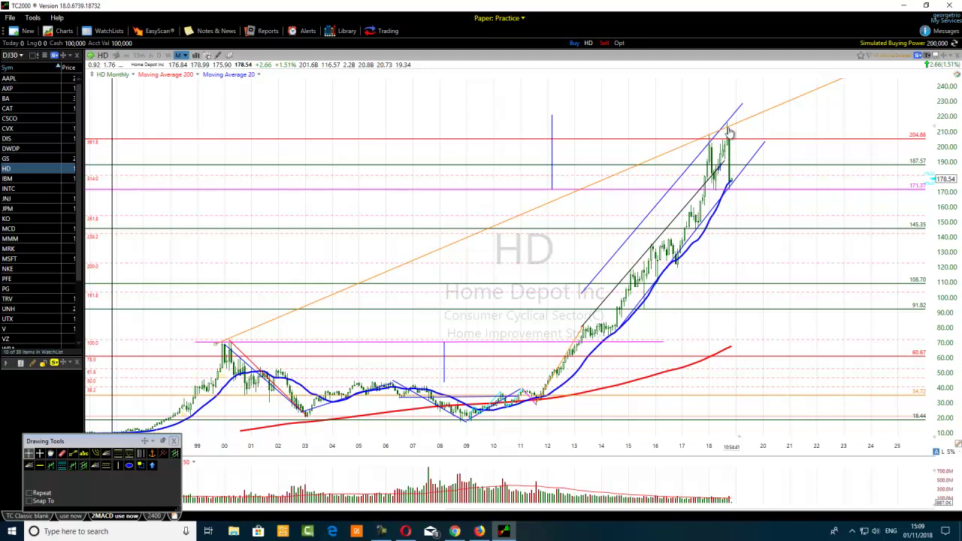
Mark the 2000 and 2018 peaks with green ellipses
left_click(130, 466)
mouse_move(215, 325)
left_mouse_down()
mouse_move(256, 342)
mouse_move(229, 344)
left_mouse_up()
left_click(128, 466)
mouse_move(735, 141)
left_mouse_down()
mouse_move(697, 141)
mouse_move(703, 113)
left_mouse_up()
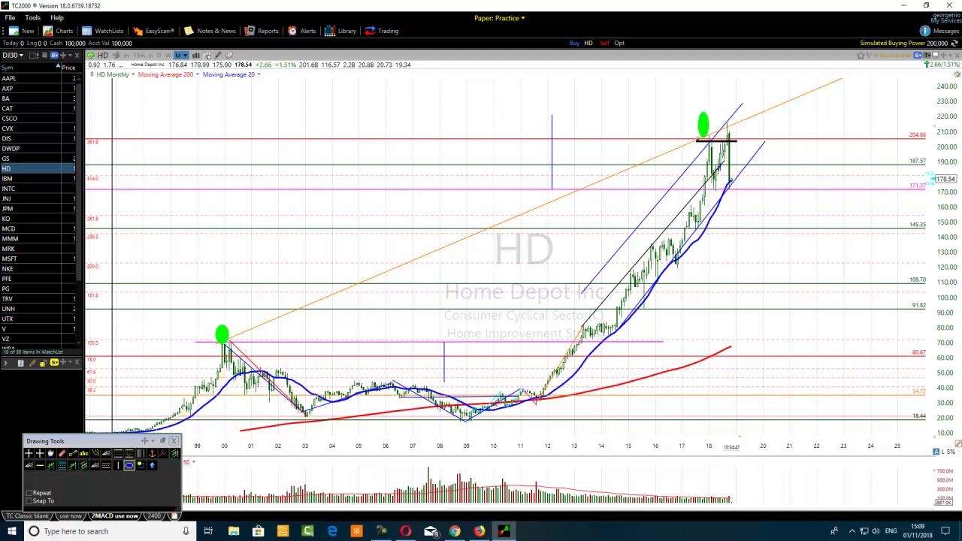
scroll(632, 209, "up", 3)
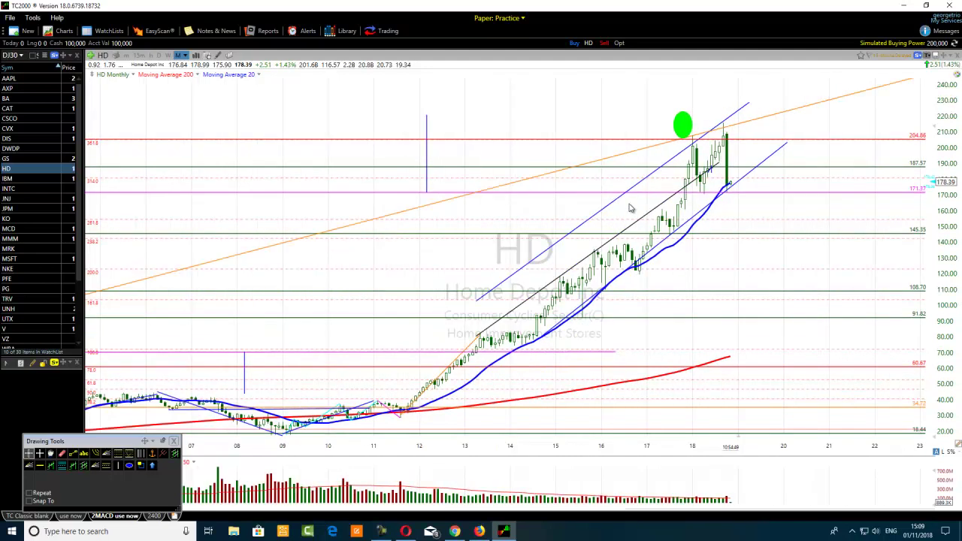
scroll(631, 209, "up", 2)
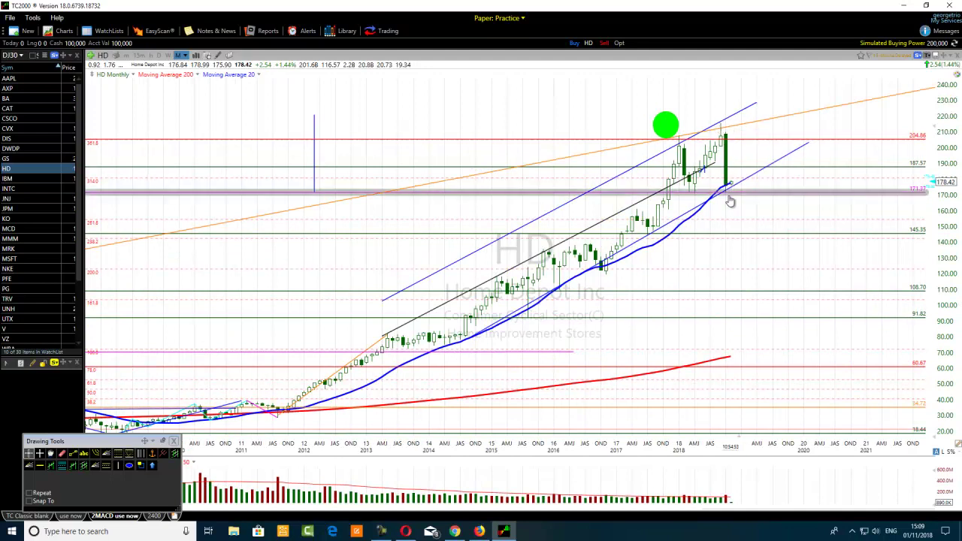
scroll(328, 323, "down", 2)
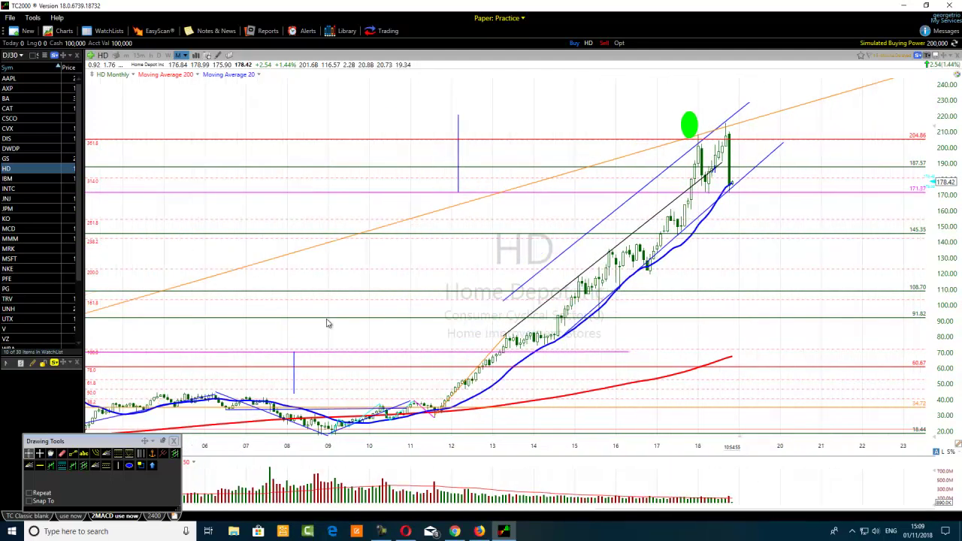
scroll(327, 324, "down", 2)
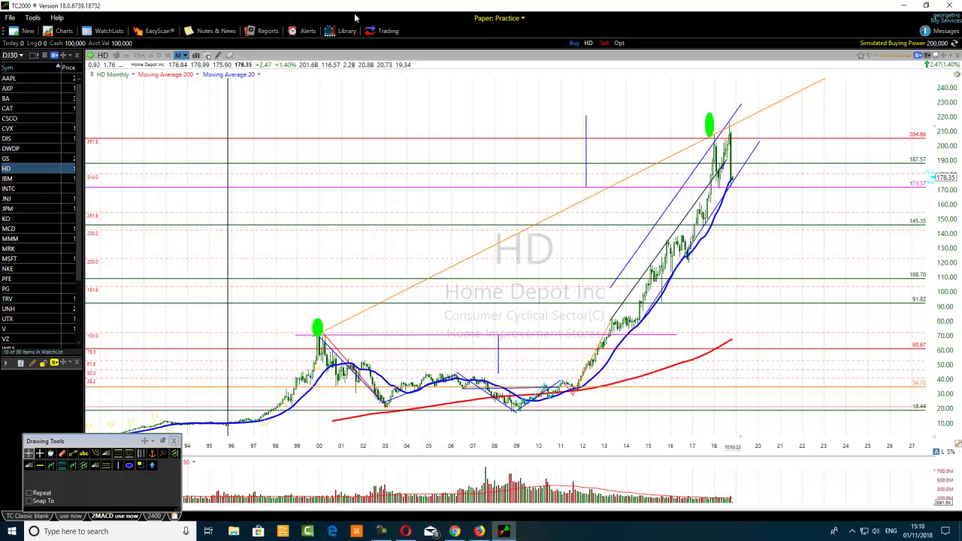
Zoom back to the 2011–2021 view and read the September 2018 bar's values
scroll(735, 159, "up", 2)
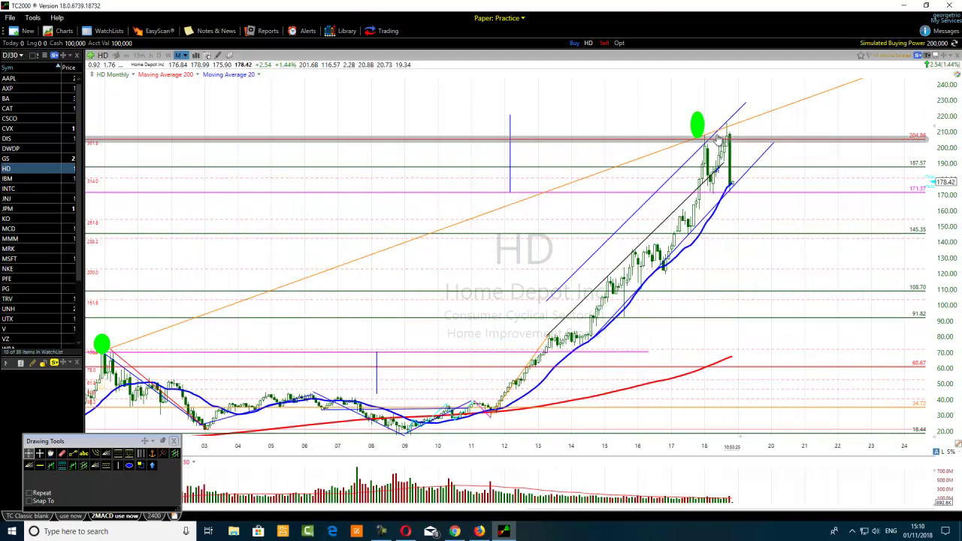
scroll(722, 143, "up", 2)
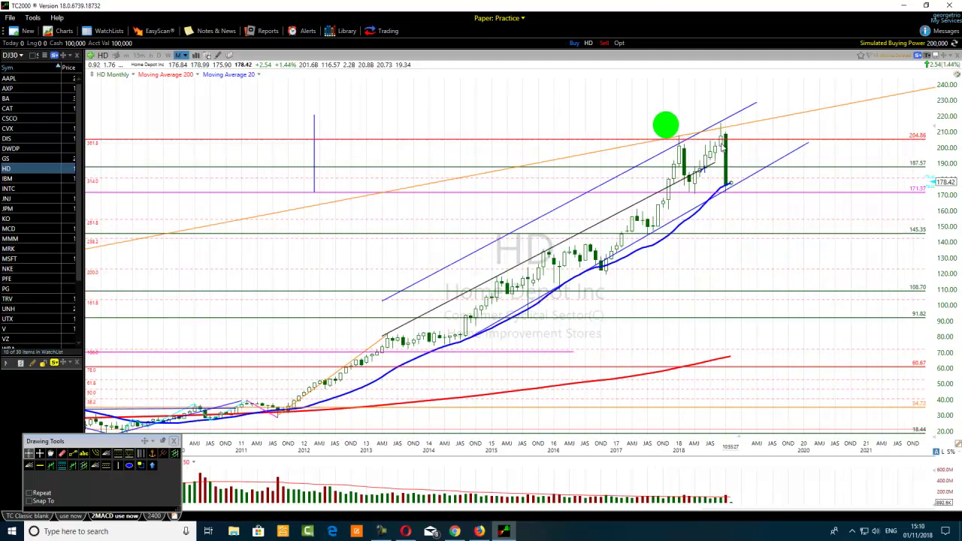
left_click(723, 147)
left_click(722, 148)
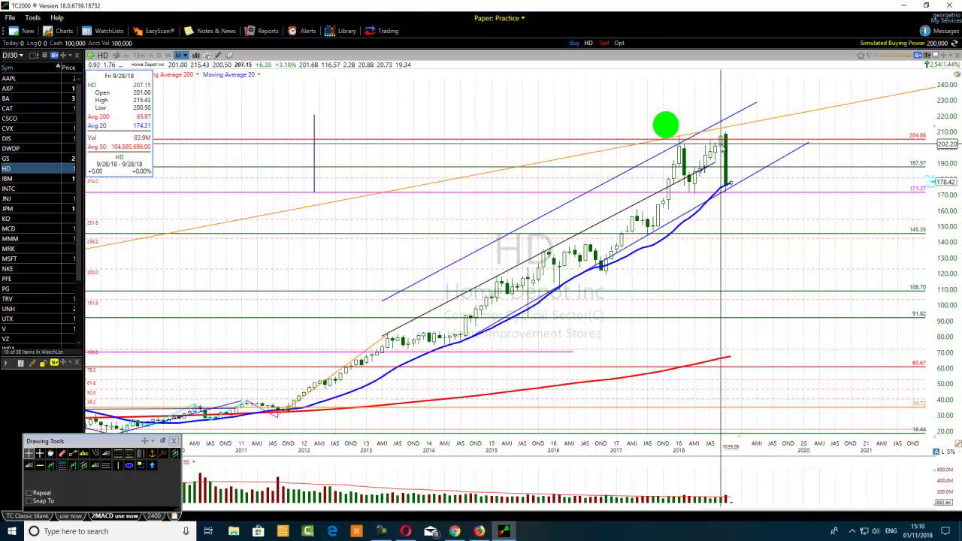
Inspect the red 204.86 line's options, leave it unchanged, and bring up the timeframe list
left_click(722, 147)
right_click(721, 147)
left_click(720, 147)
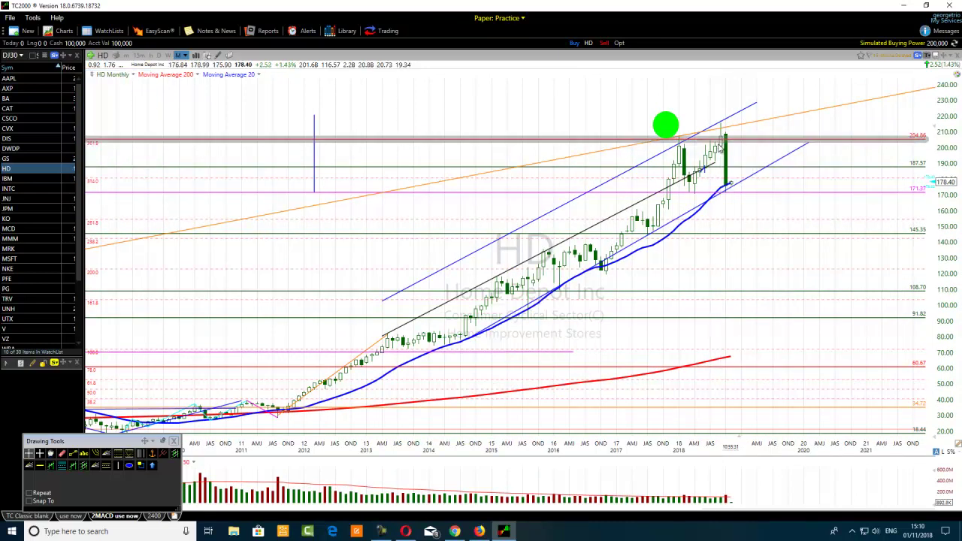
left_click(721, 148)
left_click(721, 147)
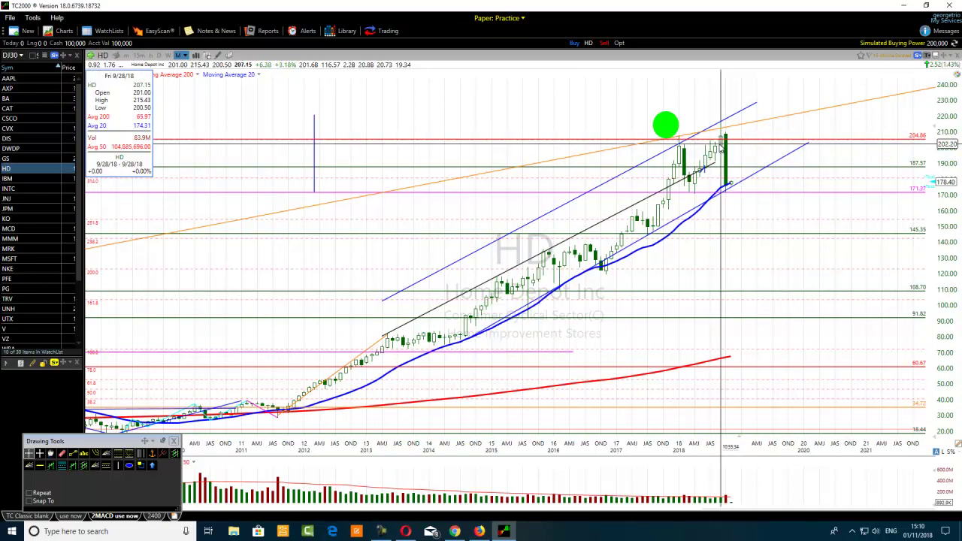
left_click(184, 56)
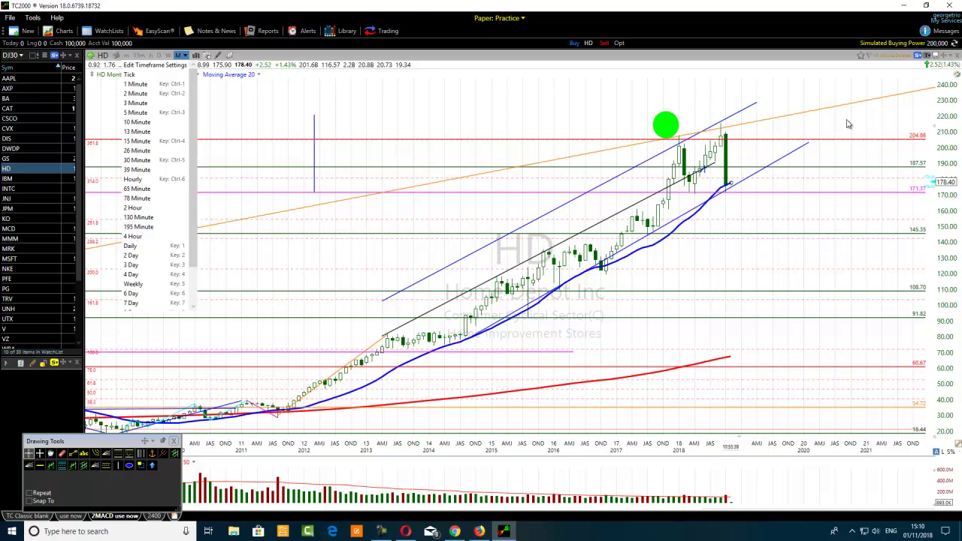
Switch to daily bars and measure the move from the September 2018 peak to 10/1/18
left_click(132, 248)
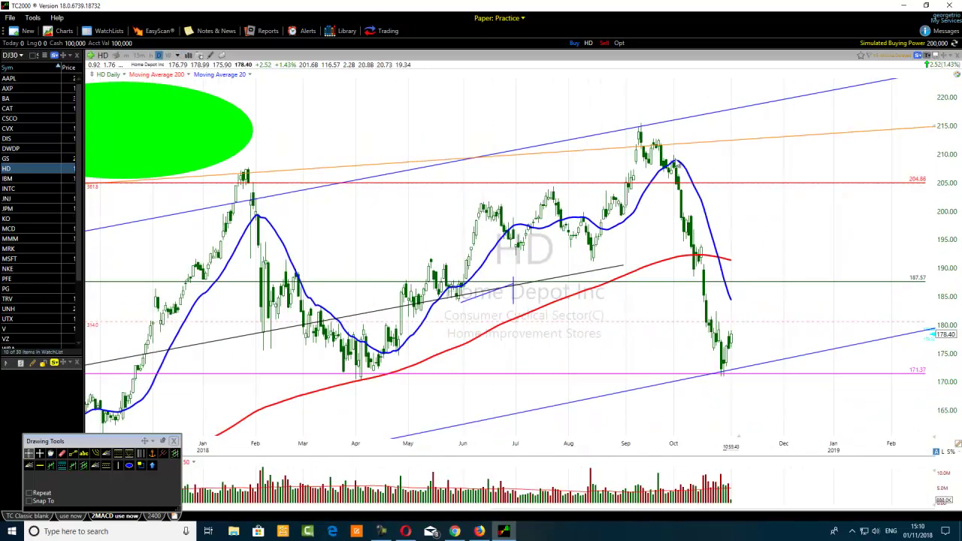
left_click_drag(644, 165, 641, 165)
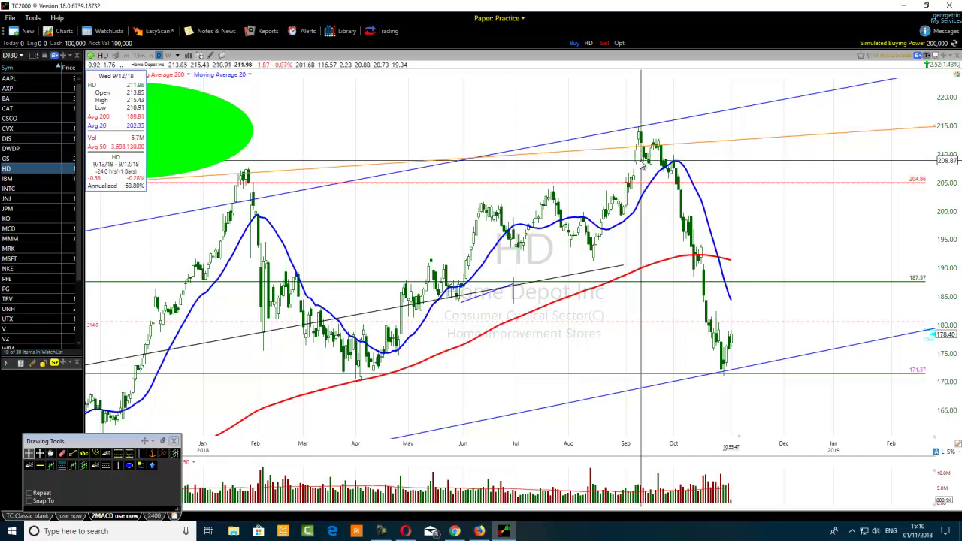
left_click_drag(641, 160, 659, 155)
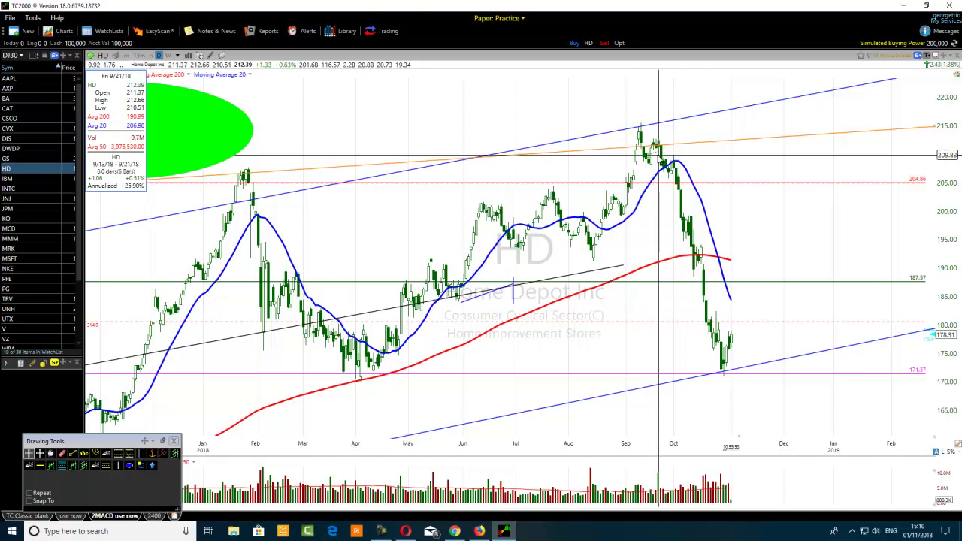
left_click_drag(659, 155, 673, 151)
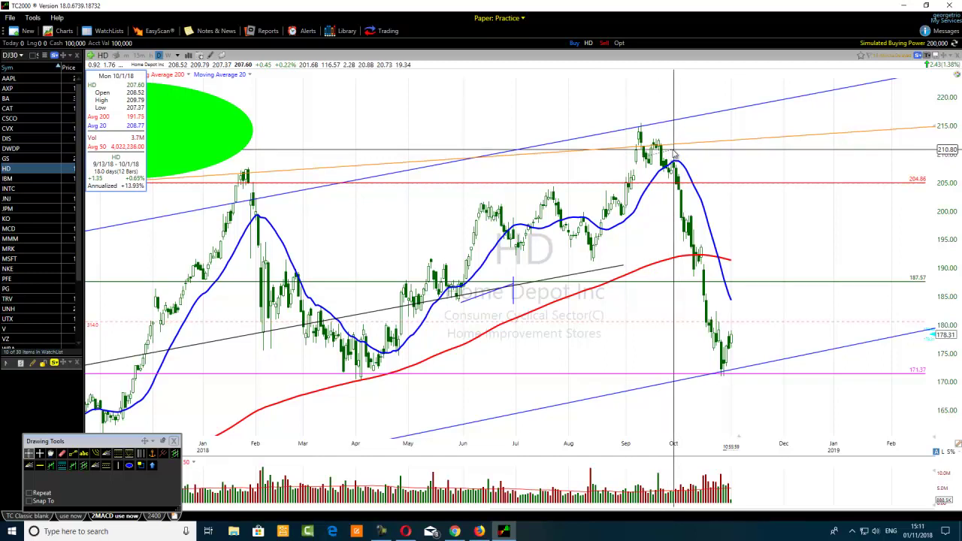
left_click_drag(673, 154, 672, 156)
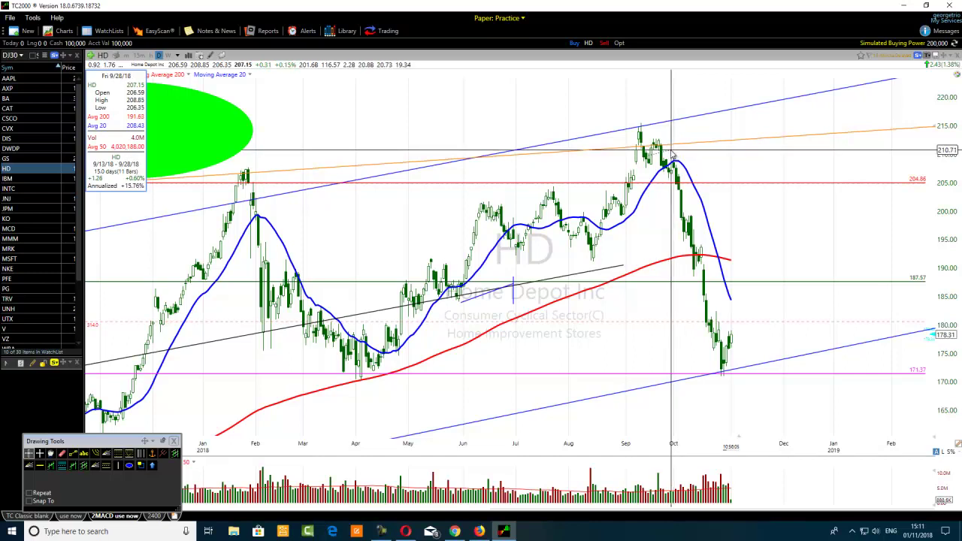
left_click_drag(672, 155, 675, 152)
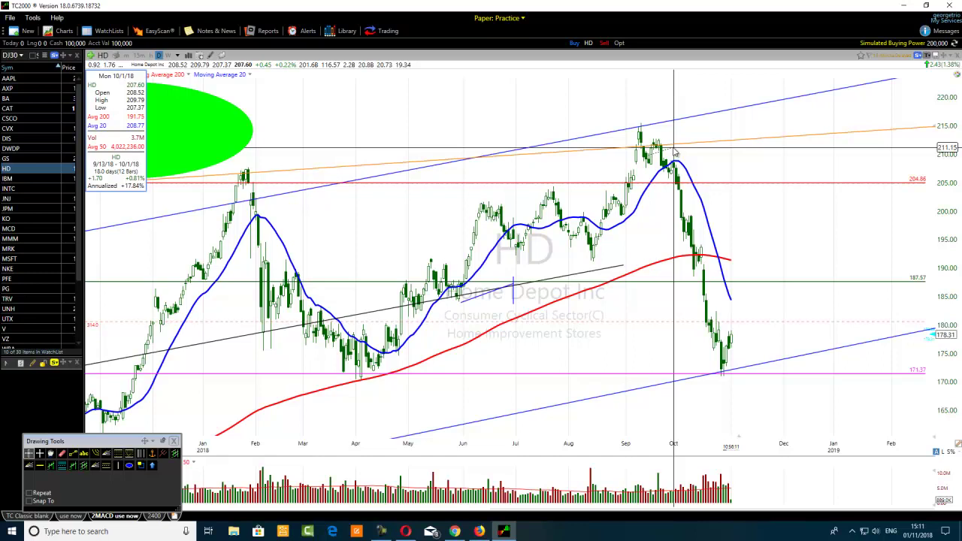
left_click_drag(674, 153, 675, 153)
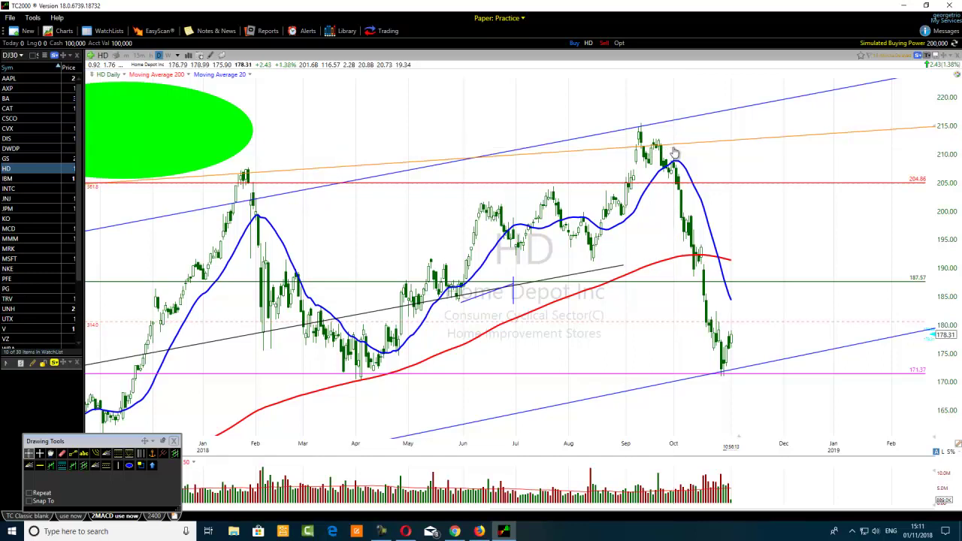
Draw a downtrend line from the September 2018 high
right_click(675, 154)
left_click(678, 134)
left_click_drag(676, 139, 674, 137)
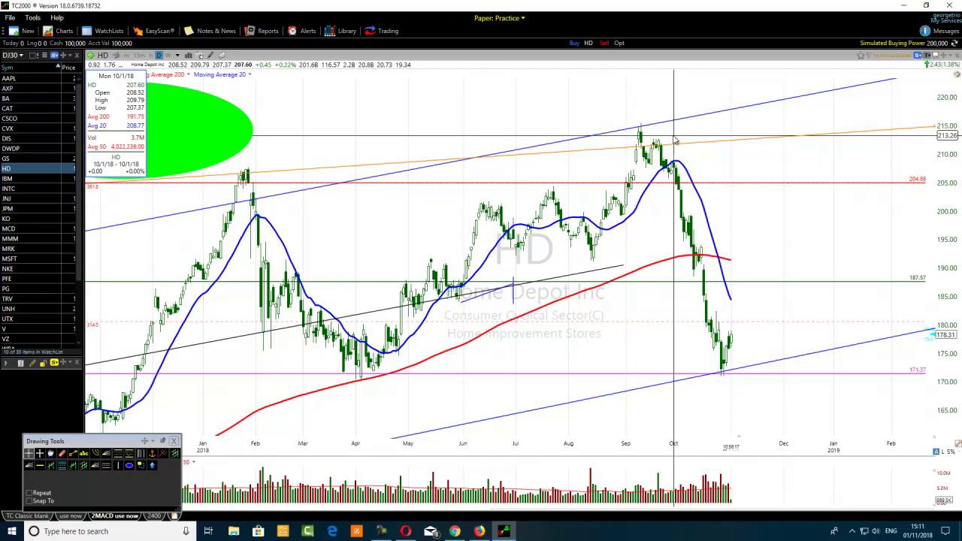
left_click_drag(674, 138, 675, 137)
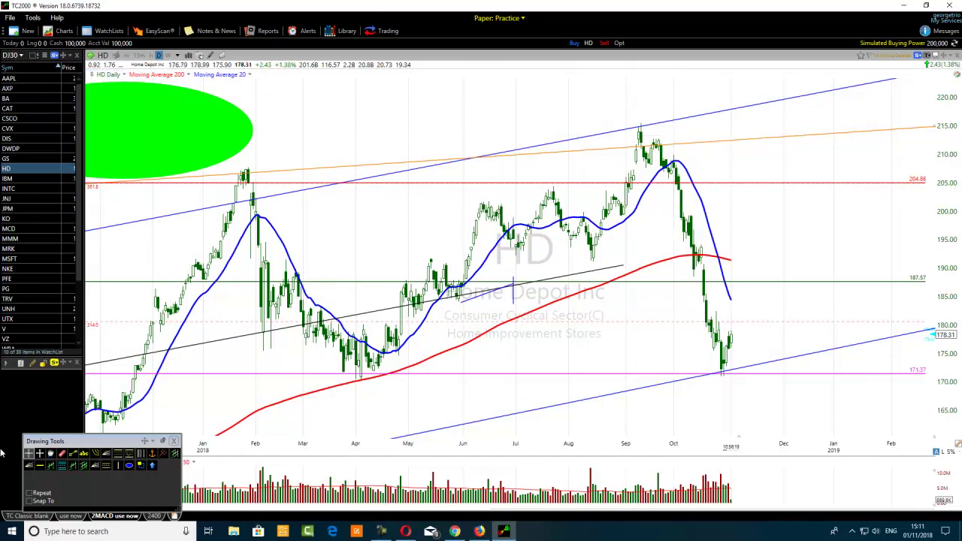
left_click(72, 454)
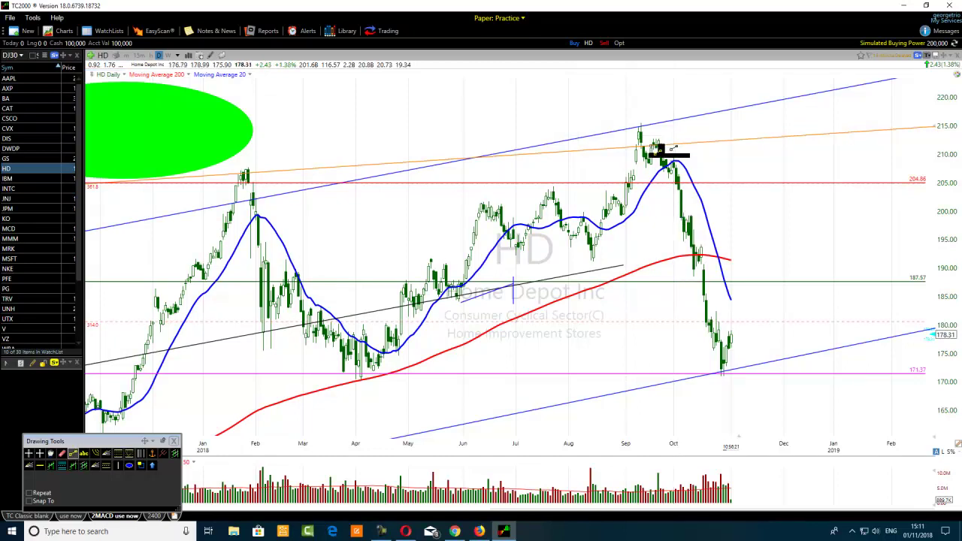
mouse_move(636, 126)
left_mouse_down()
mouse_move(711, 186)
mouse_move(733, 190)
left_mouse_up()
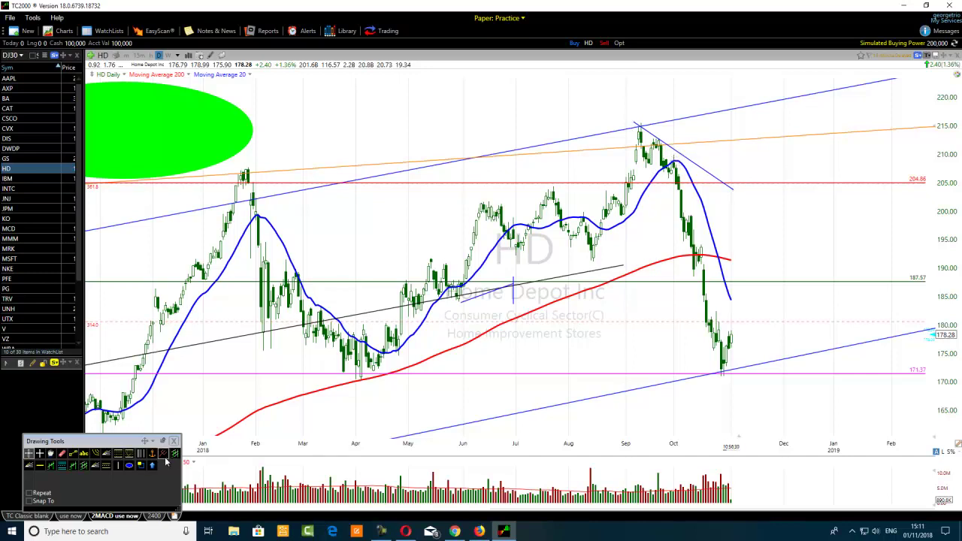
Mark the early-October high with a small green circle
left_click(128, 465)
left_click_drag(672, 136, 688, 154)
left_click(75, 455)
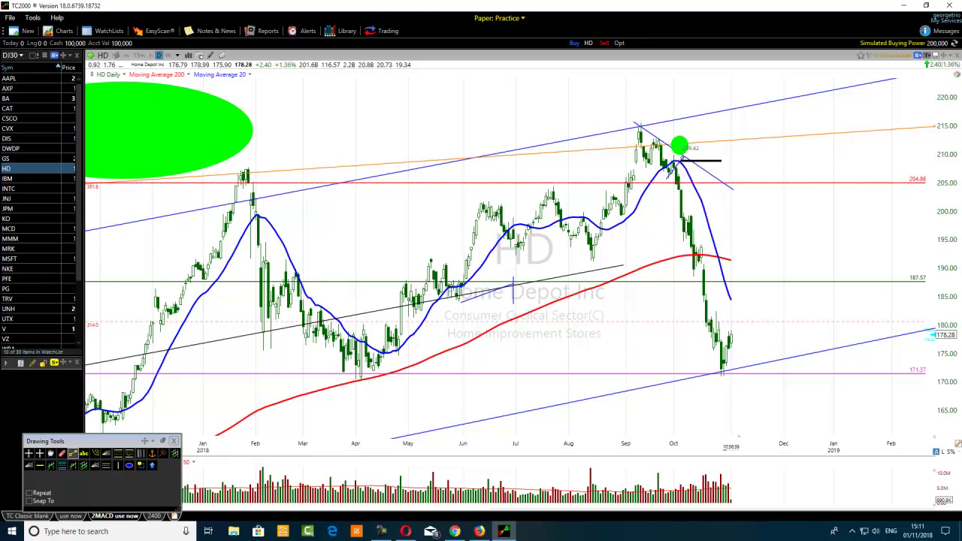
key("Escape")
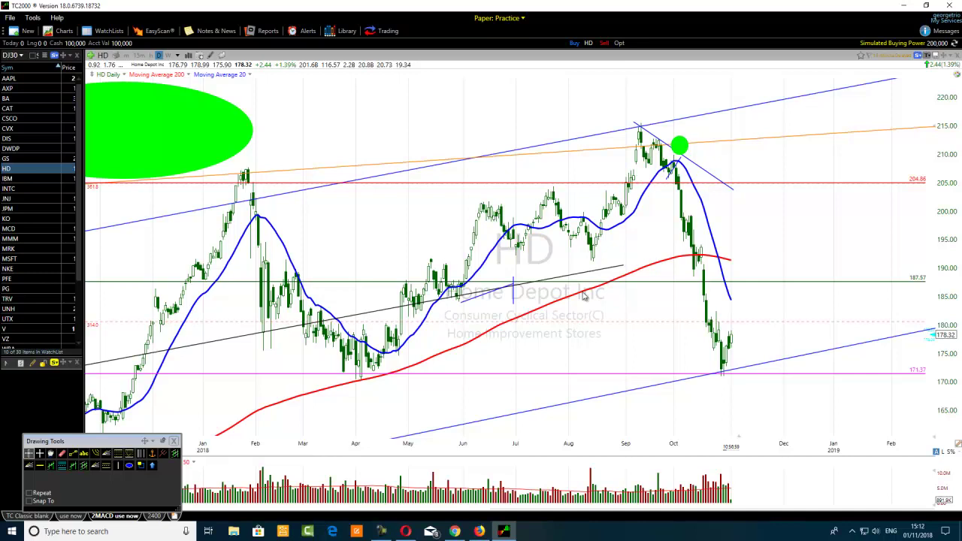
Draw a steeper downtrend line from the early-October high down to about 174.39
left_click(72, 454)
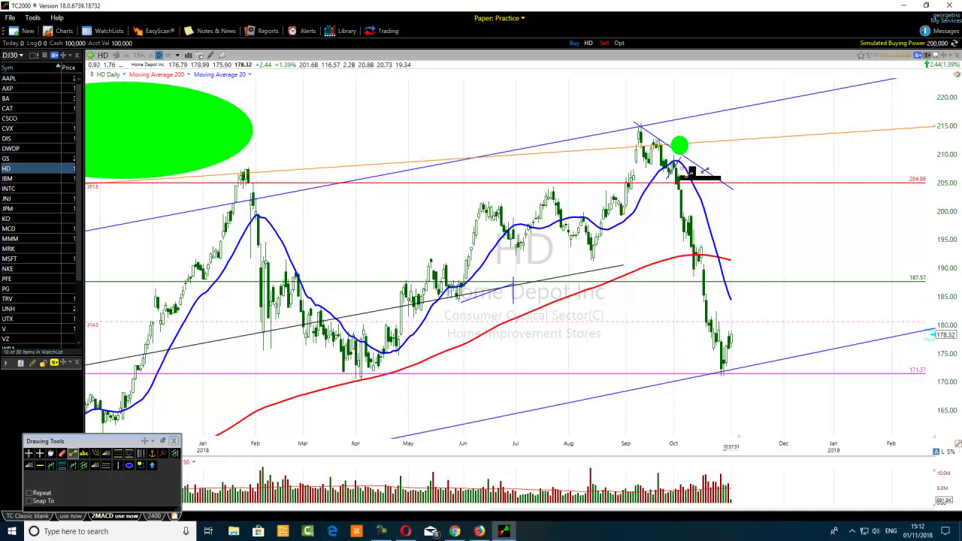
mouse_move(679, 164)
left_mouse_down()
mouse_move(720, 275)
mouse_move(728, 358)
left_mouse_up()
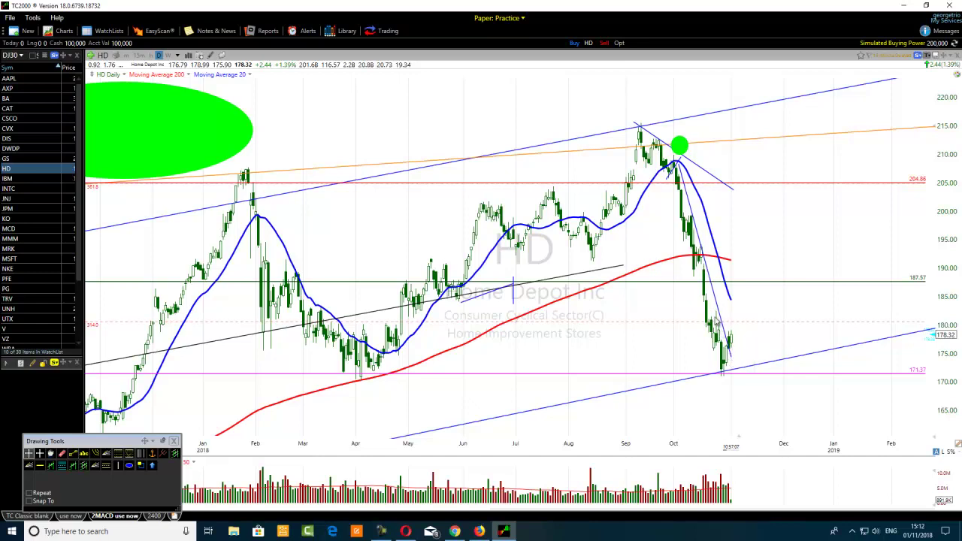
mouse_move(719, 314)
scroll(680, 359, "up", 1)
scroll(679, 359, "up", 2)
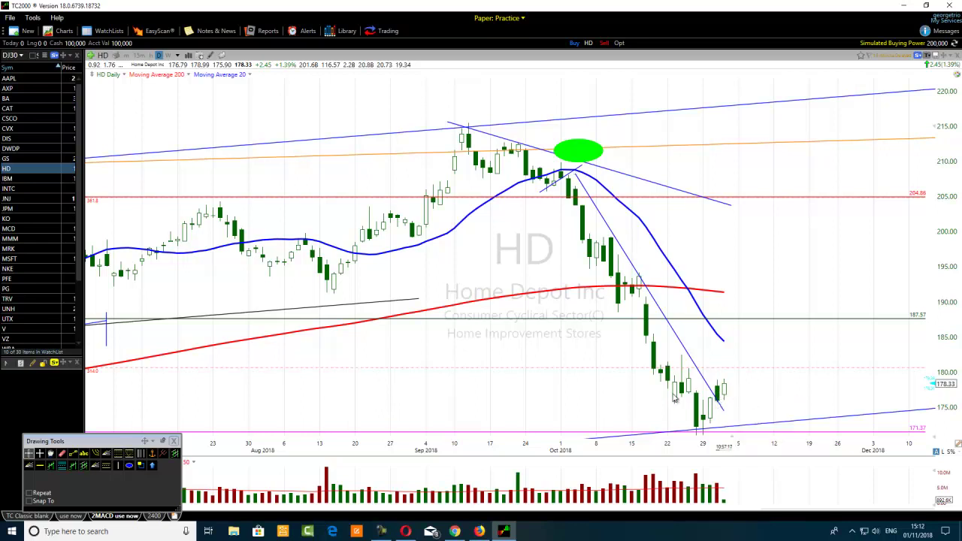
Zoom out to show April 2018 through January 2019 with both downtrend lines
scroll(606, 362, "down", 1)
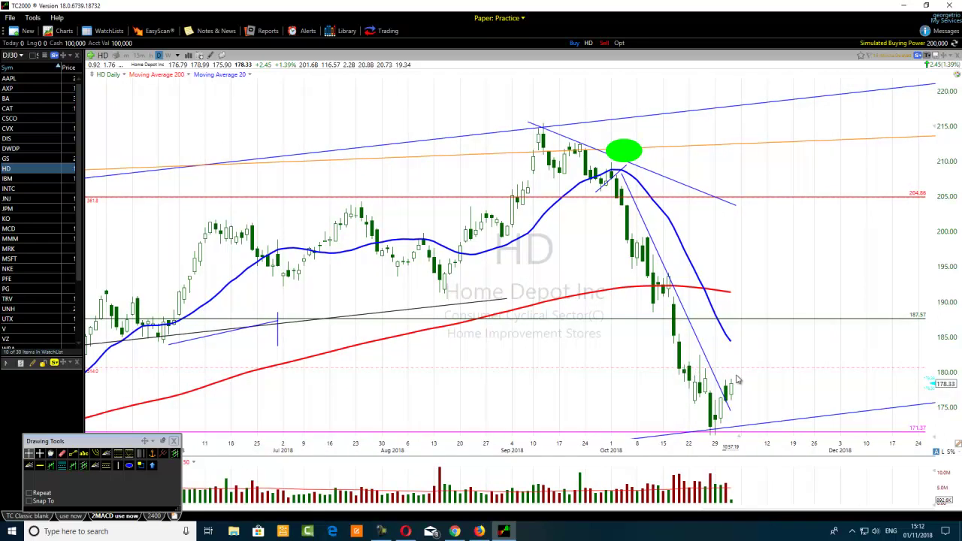
scroll(729, 379, "down", 1)
scroll(492, 368, "down", 1)
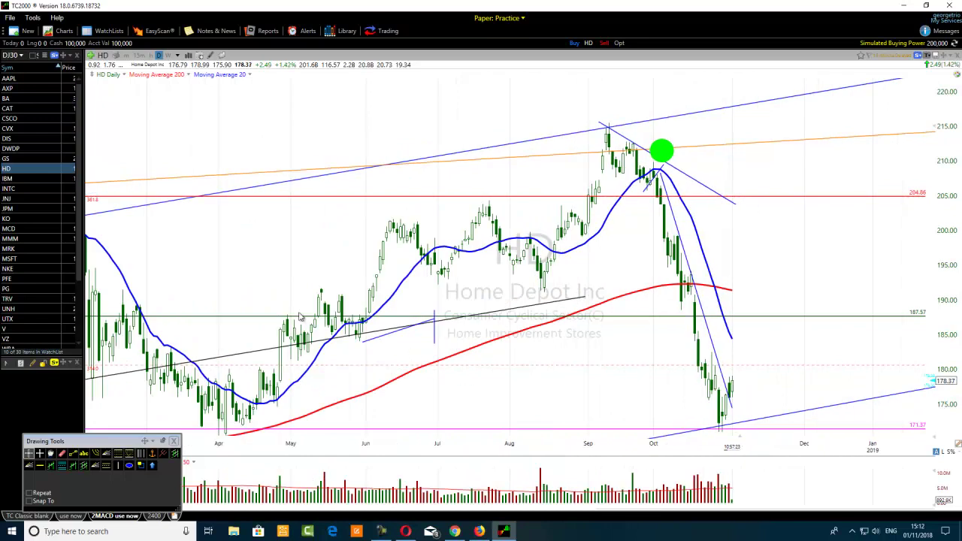
left_click(382, 532)
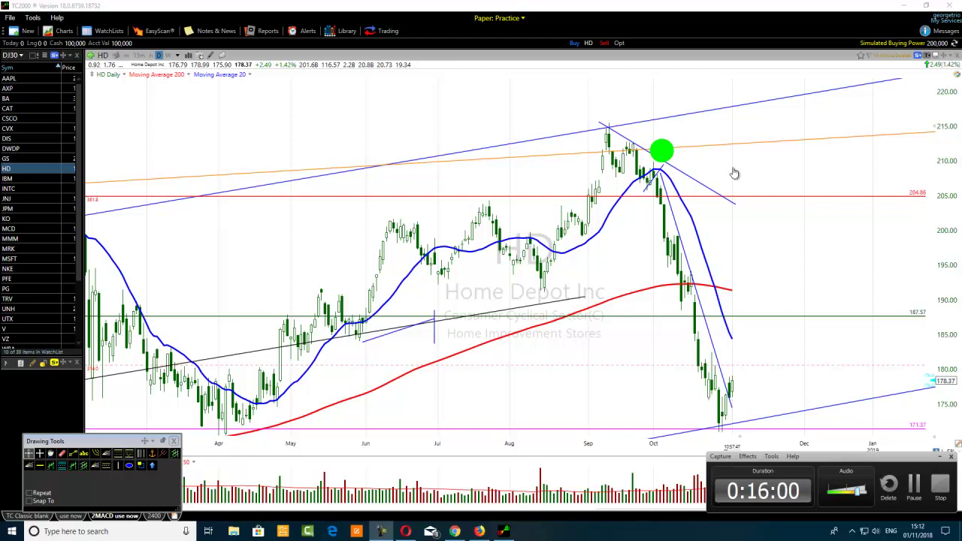
Zoom out further so the chart spans December 2017 to March 2019
scroll(487, 312, "down", 1)
scroll(487, 312, "down", 1)
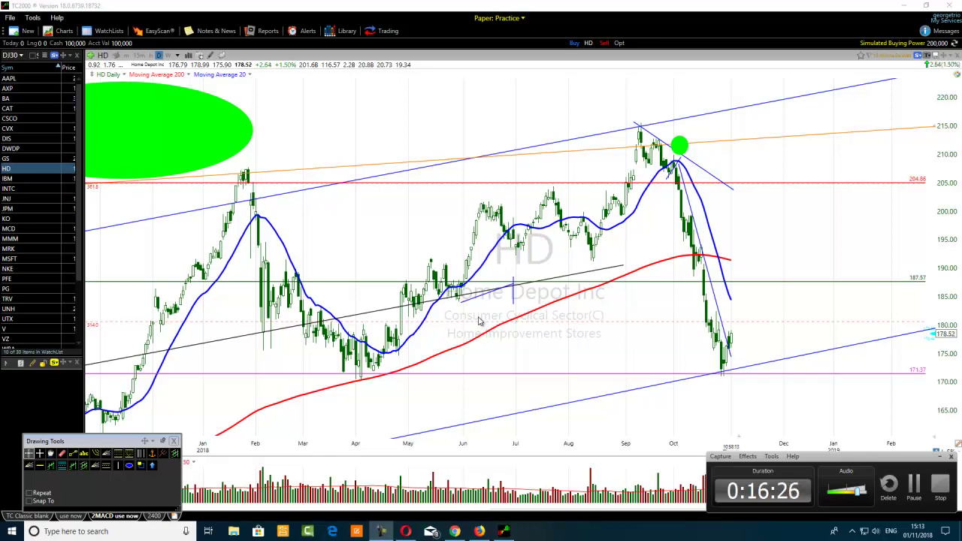
scroll(272, 351, "down", 1)
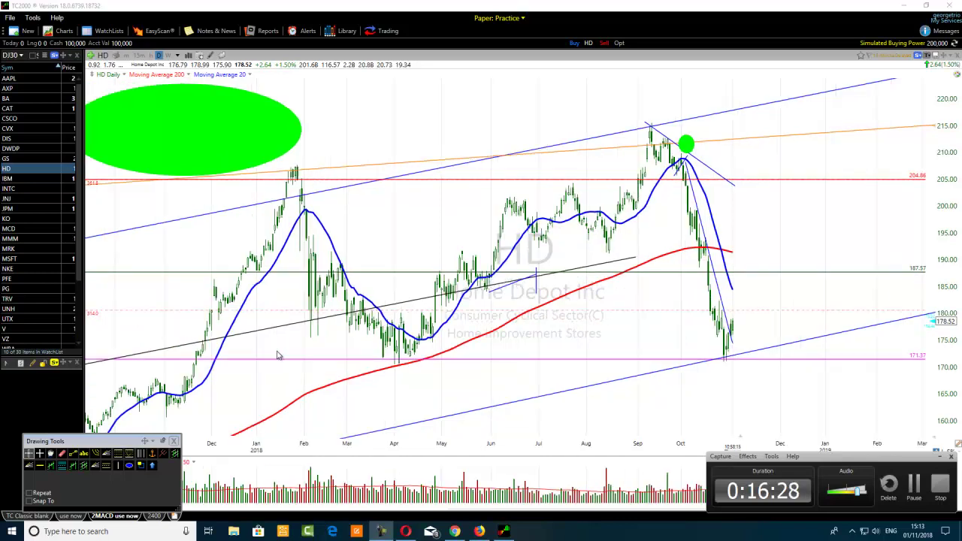